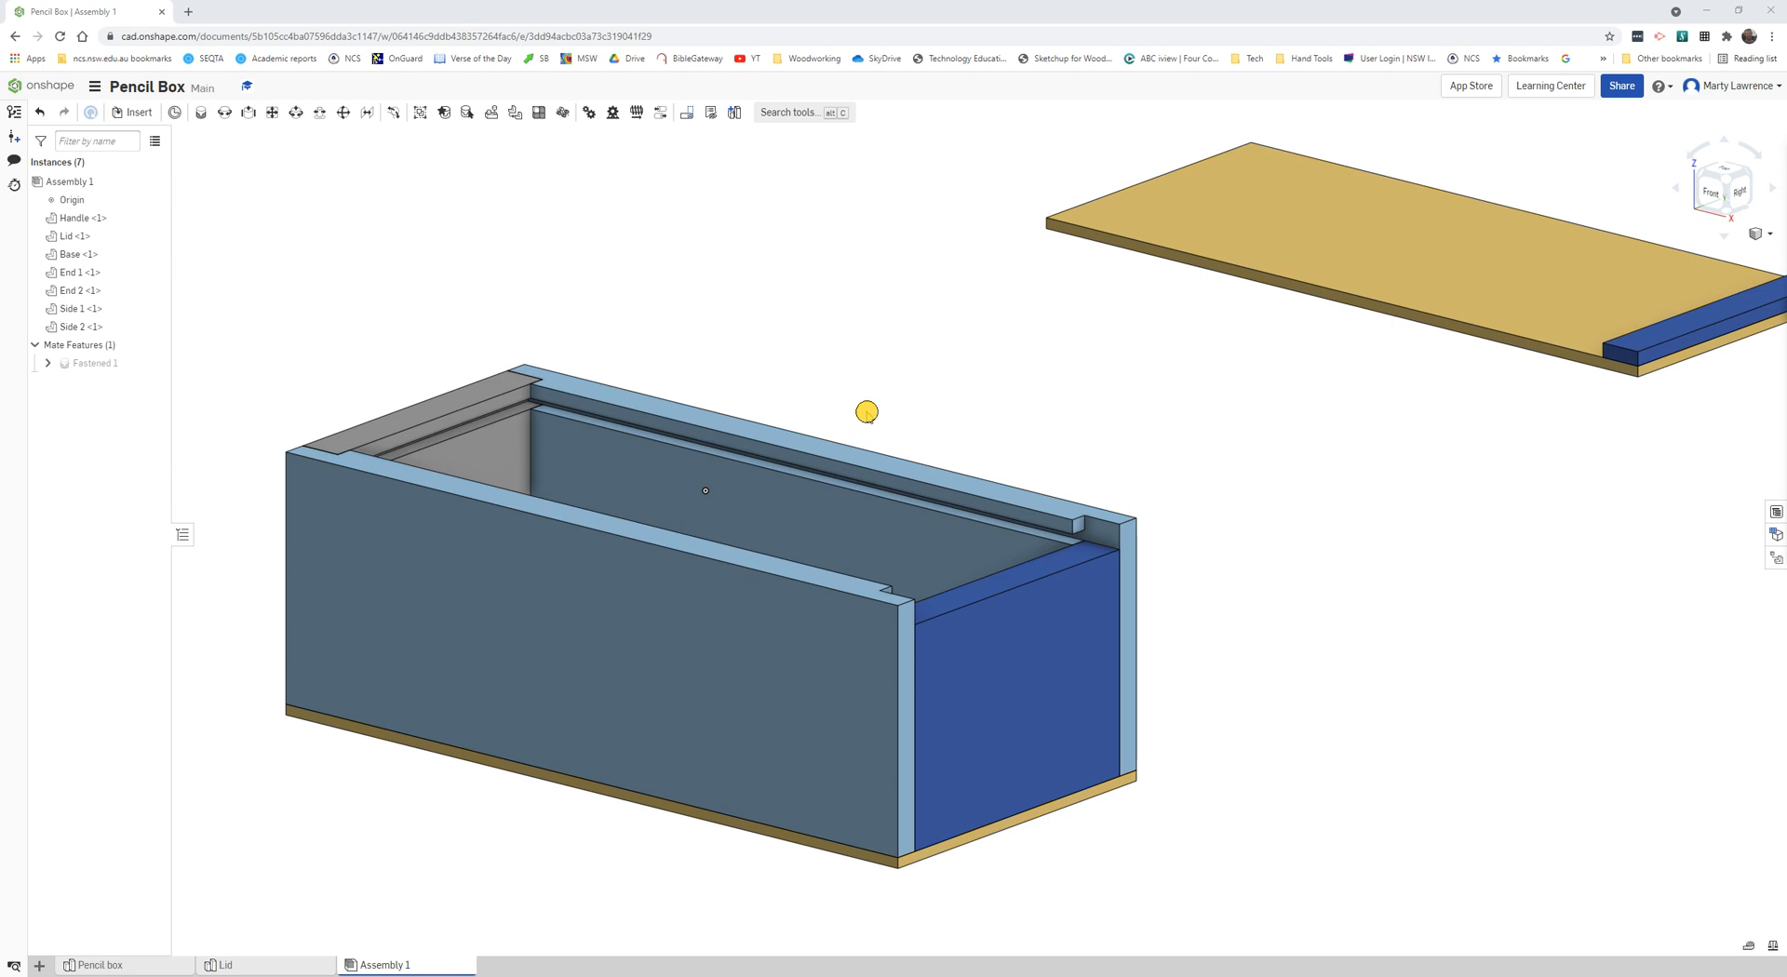
scroll(866, 414, "down", 2)
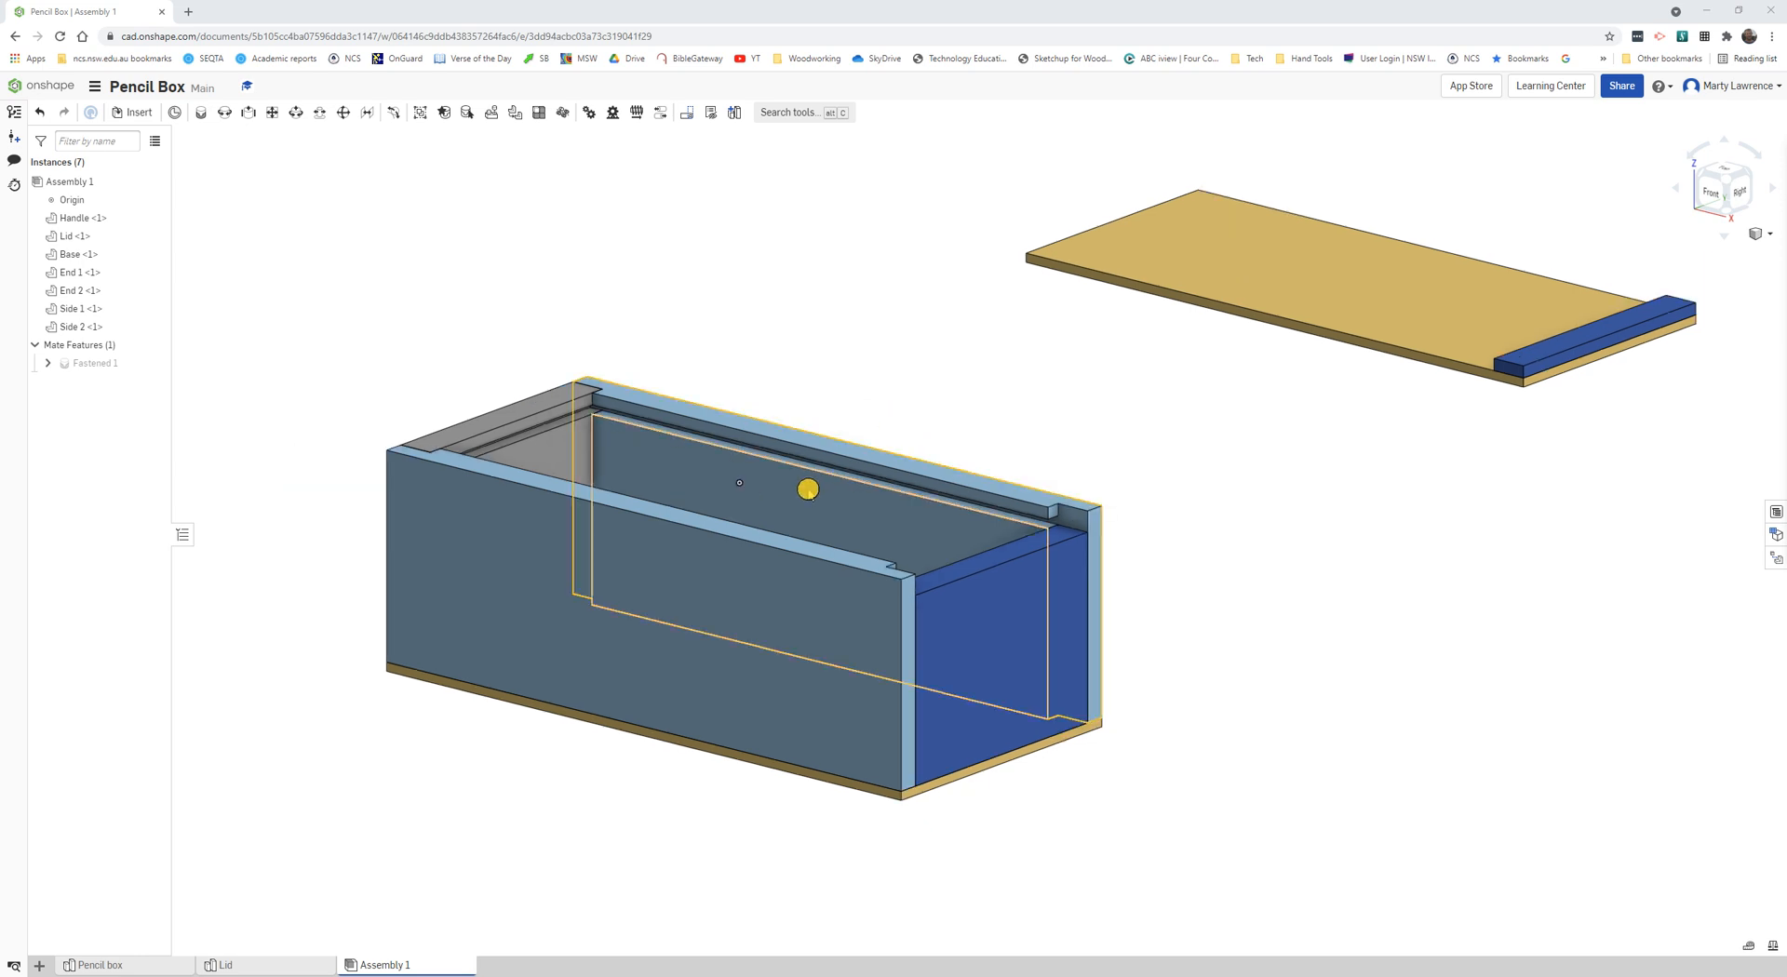
middle_click_drag(798, 483, 802, 486, "shift")
scroll(809, 428, "up", 1)
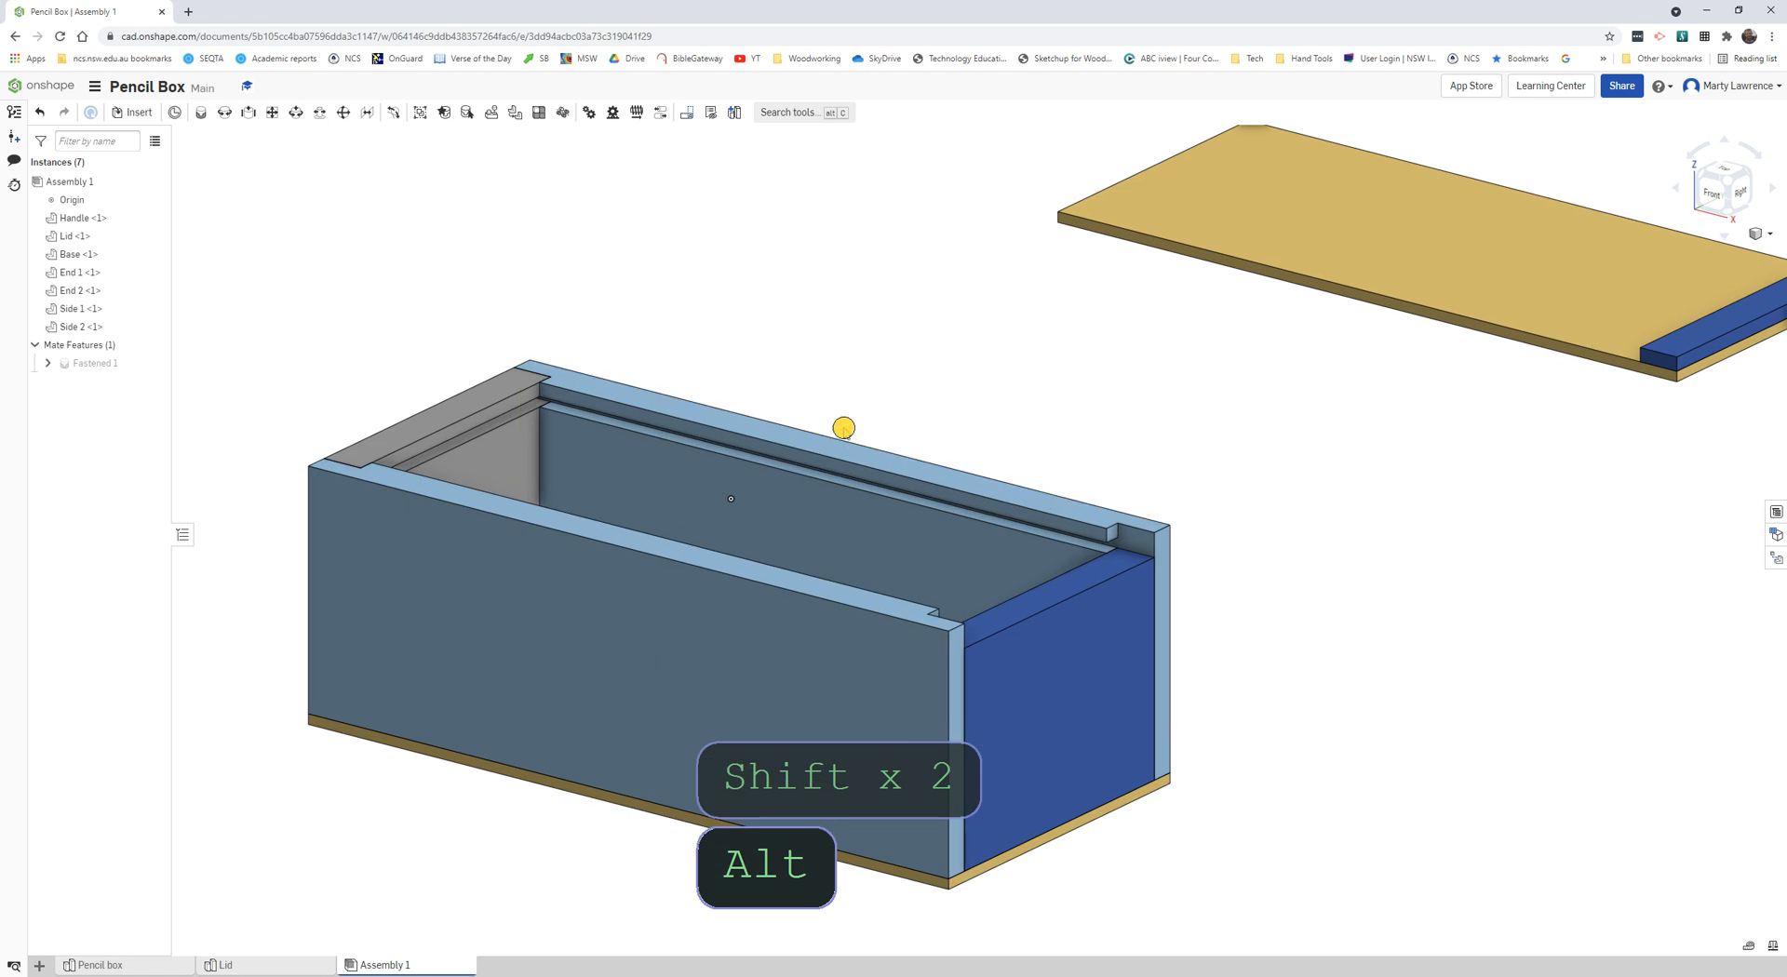
scroll(841, 427, "down", 1)
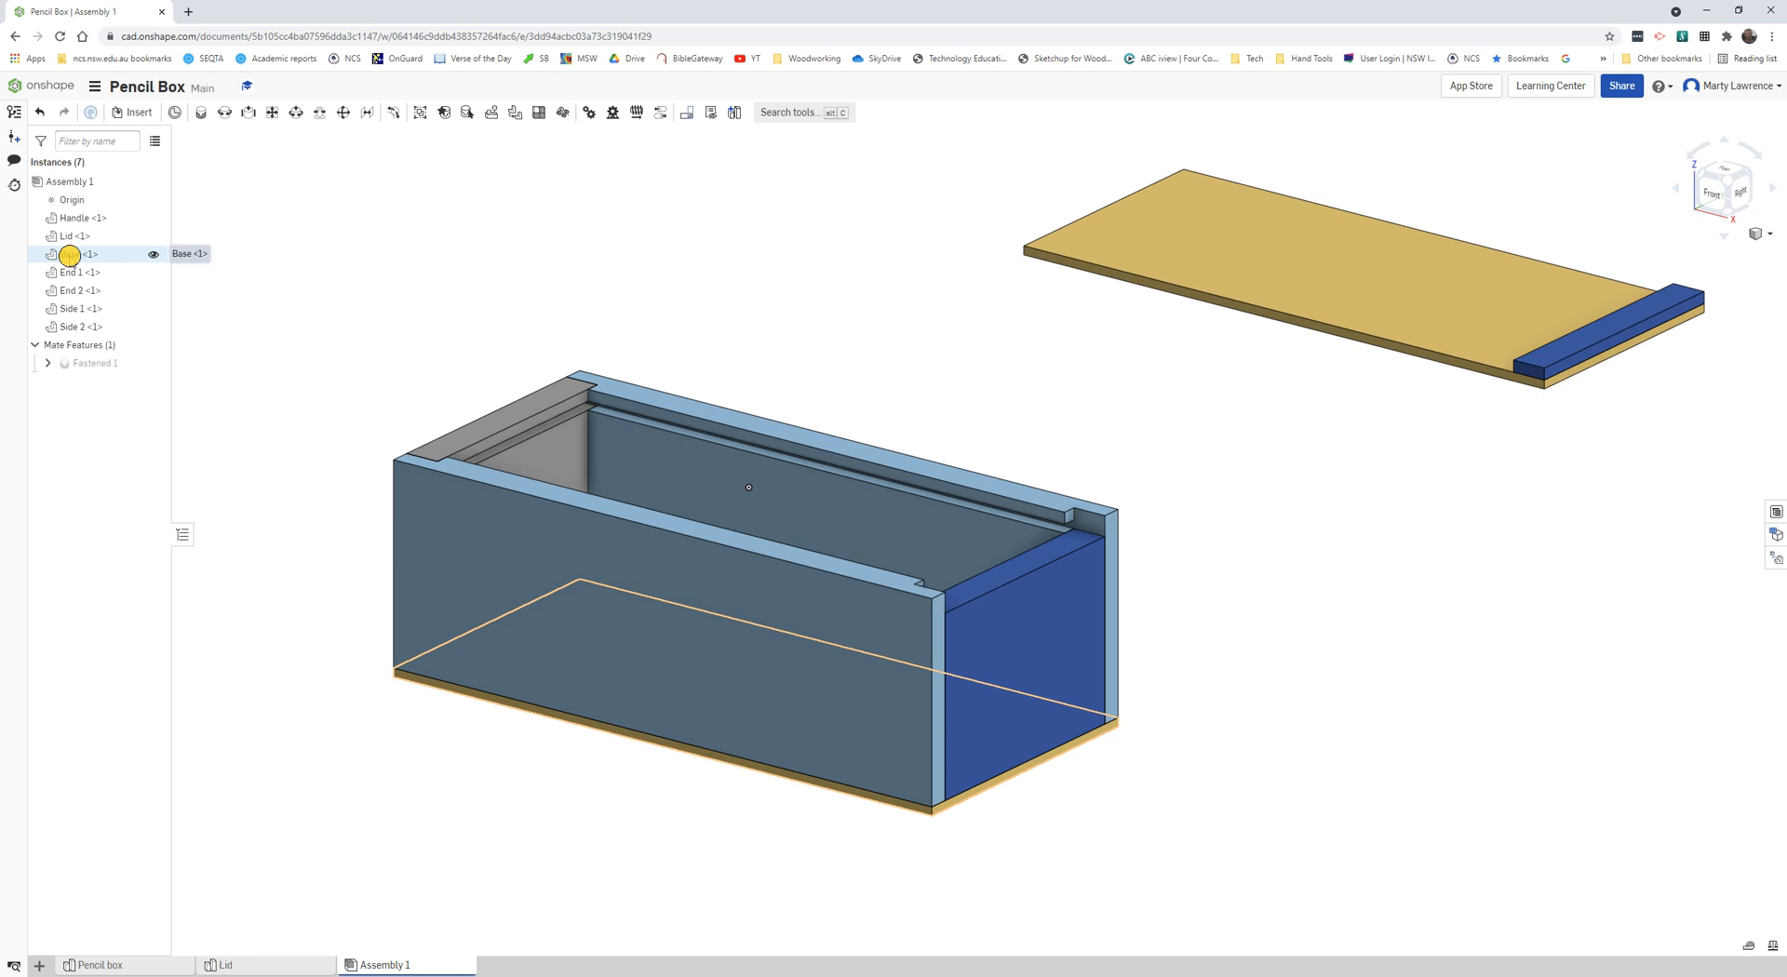
Fix the Base, End 1, End 2, Side 1 and Side 2 instances in place in the assembly.
right_click(65, 258)
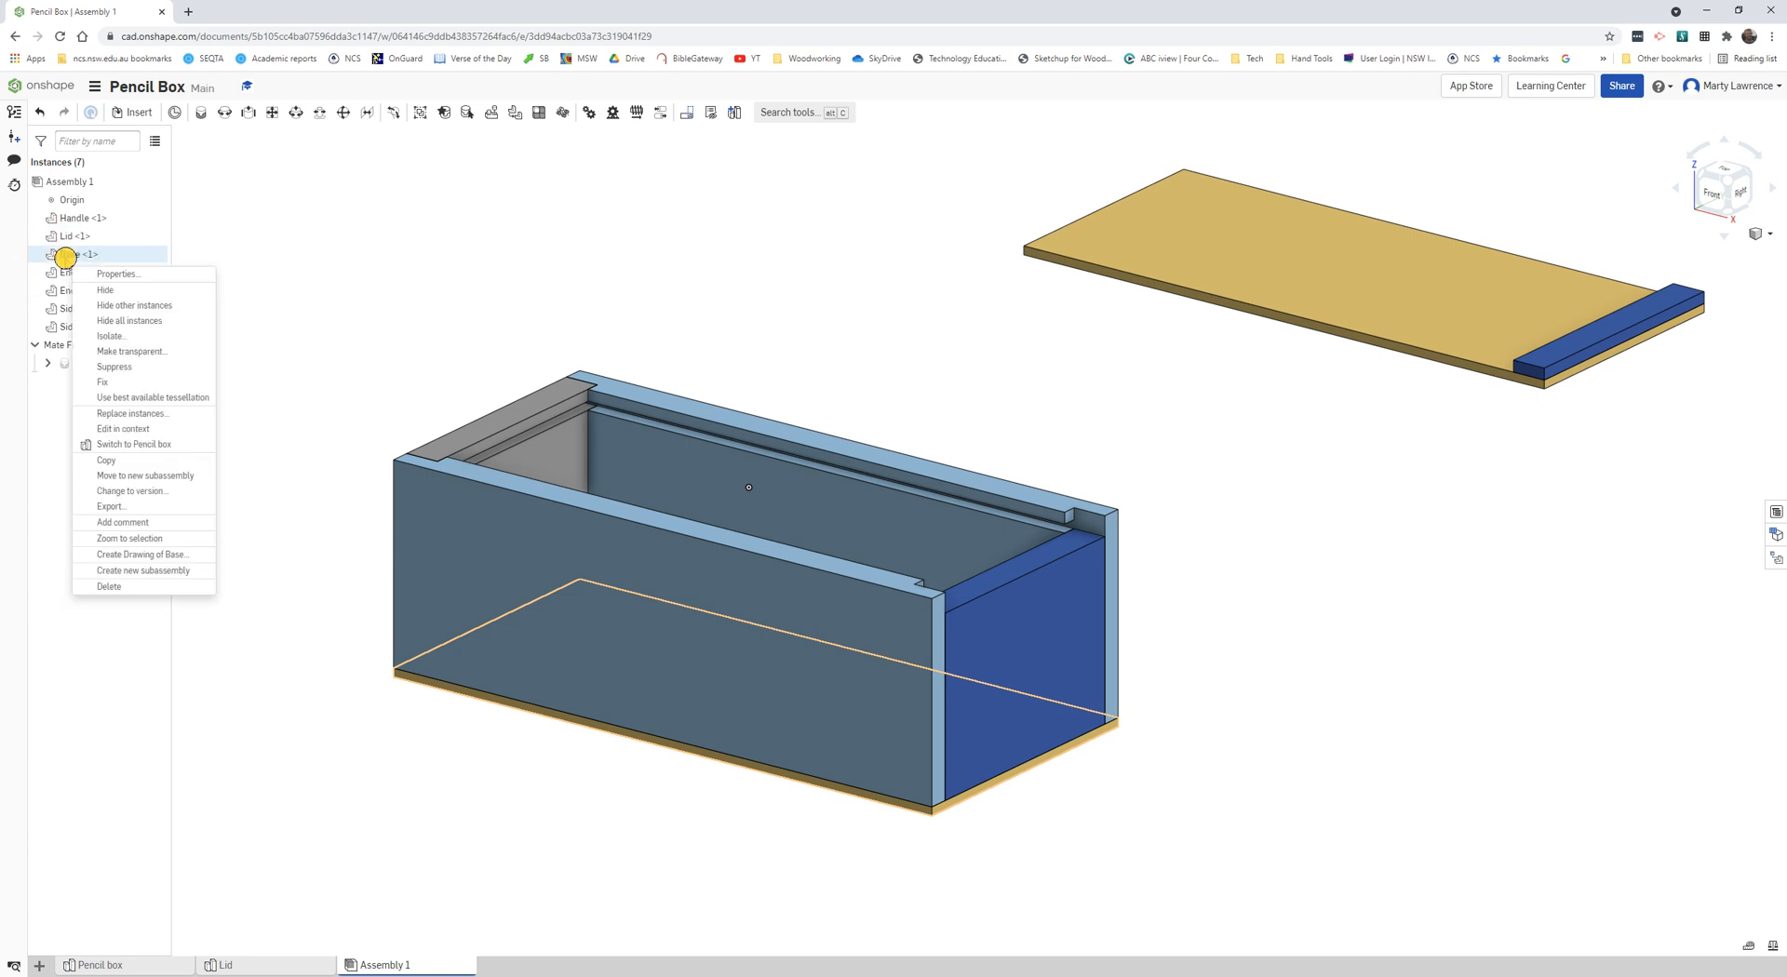
left_click(118, 382)
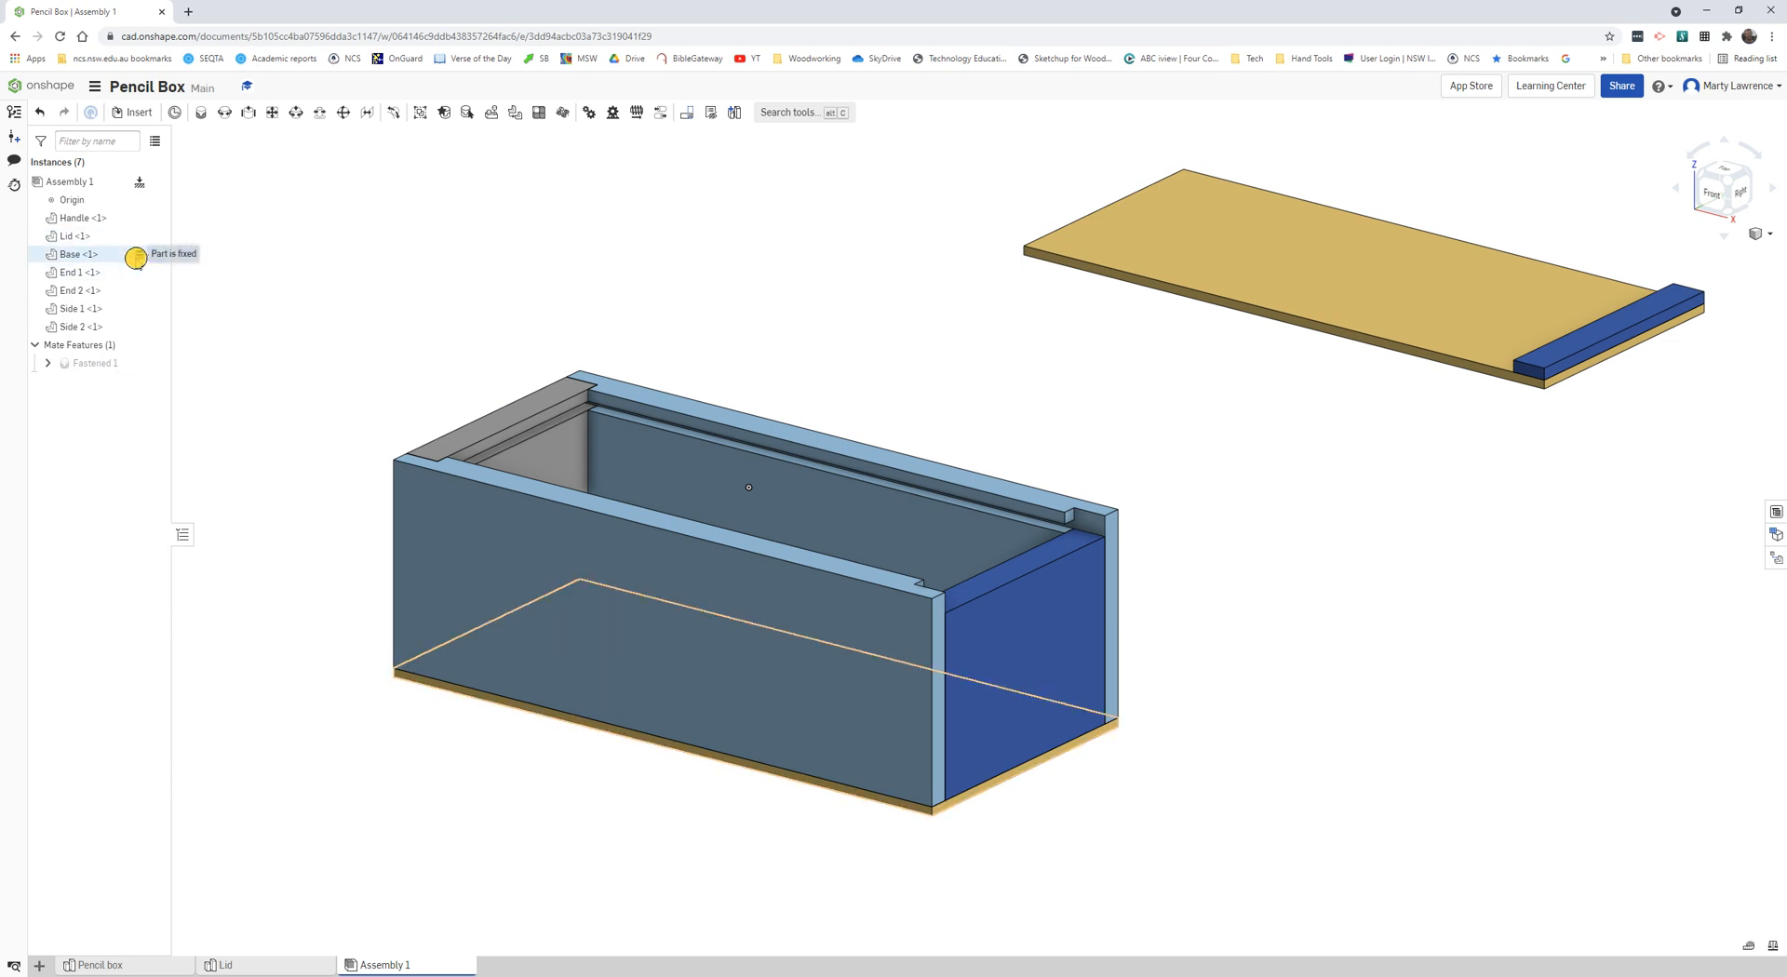
right_click(69, 270)
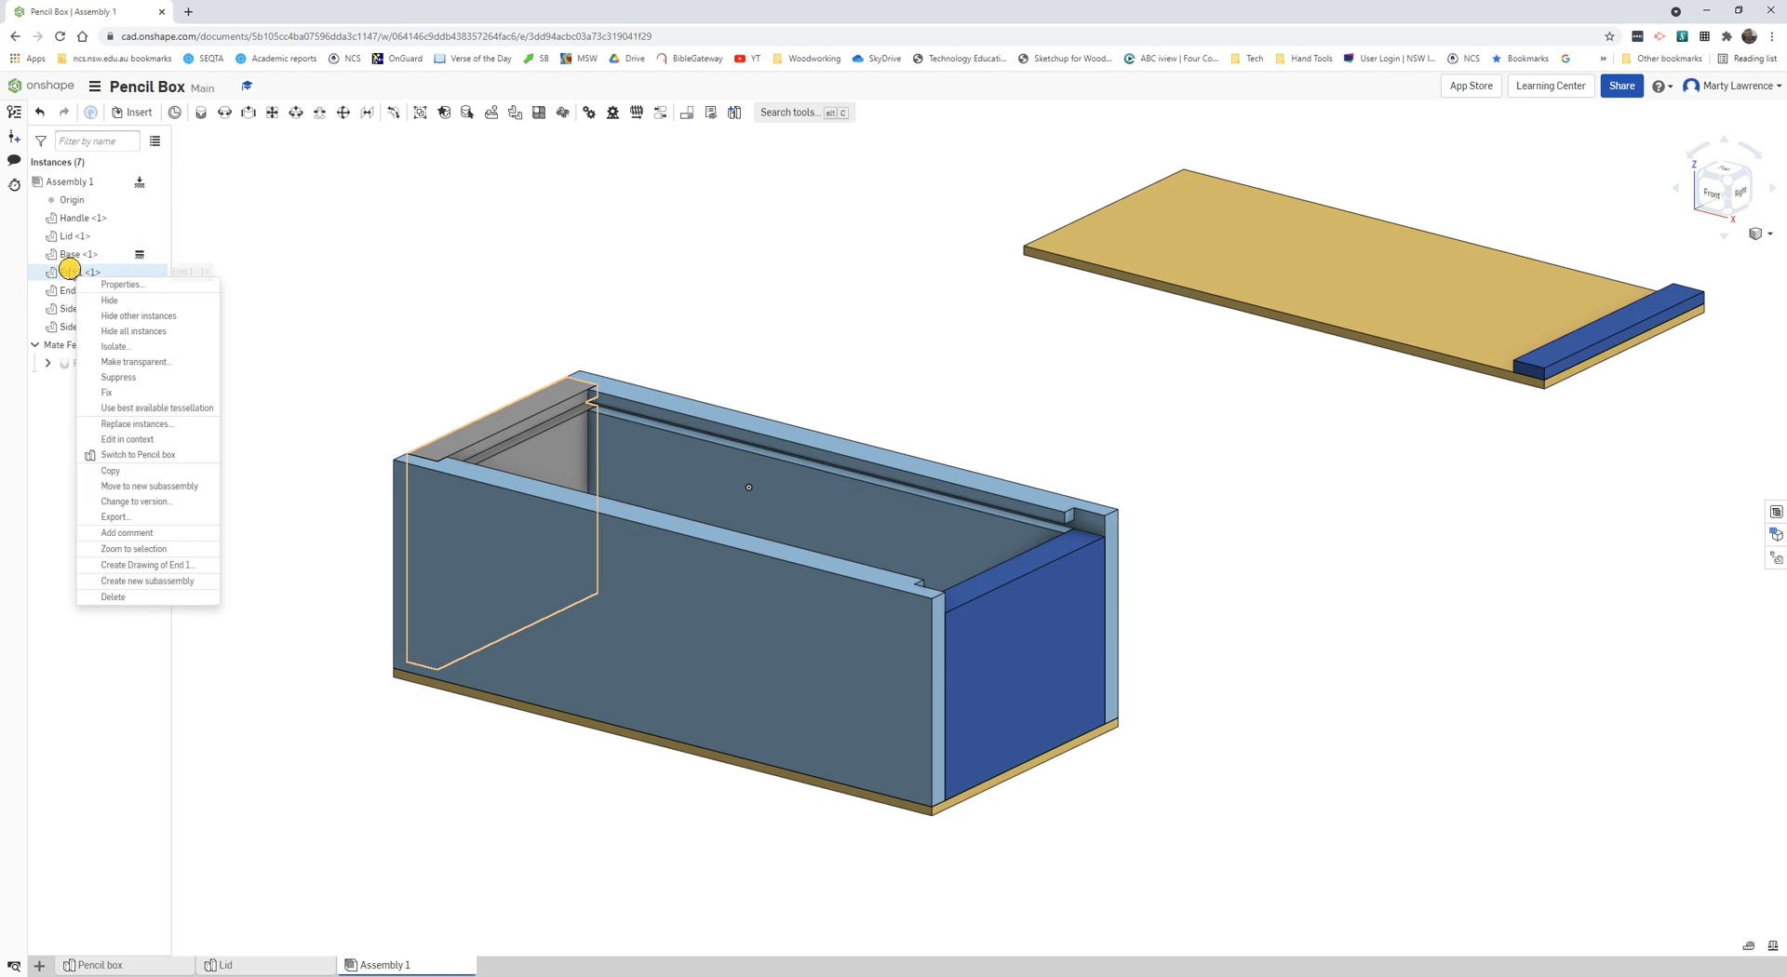
left_click(108, 392)
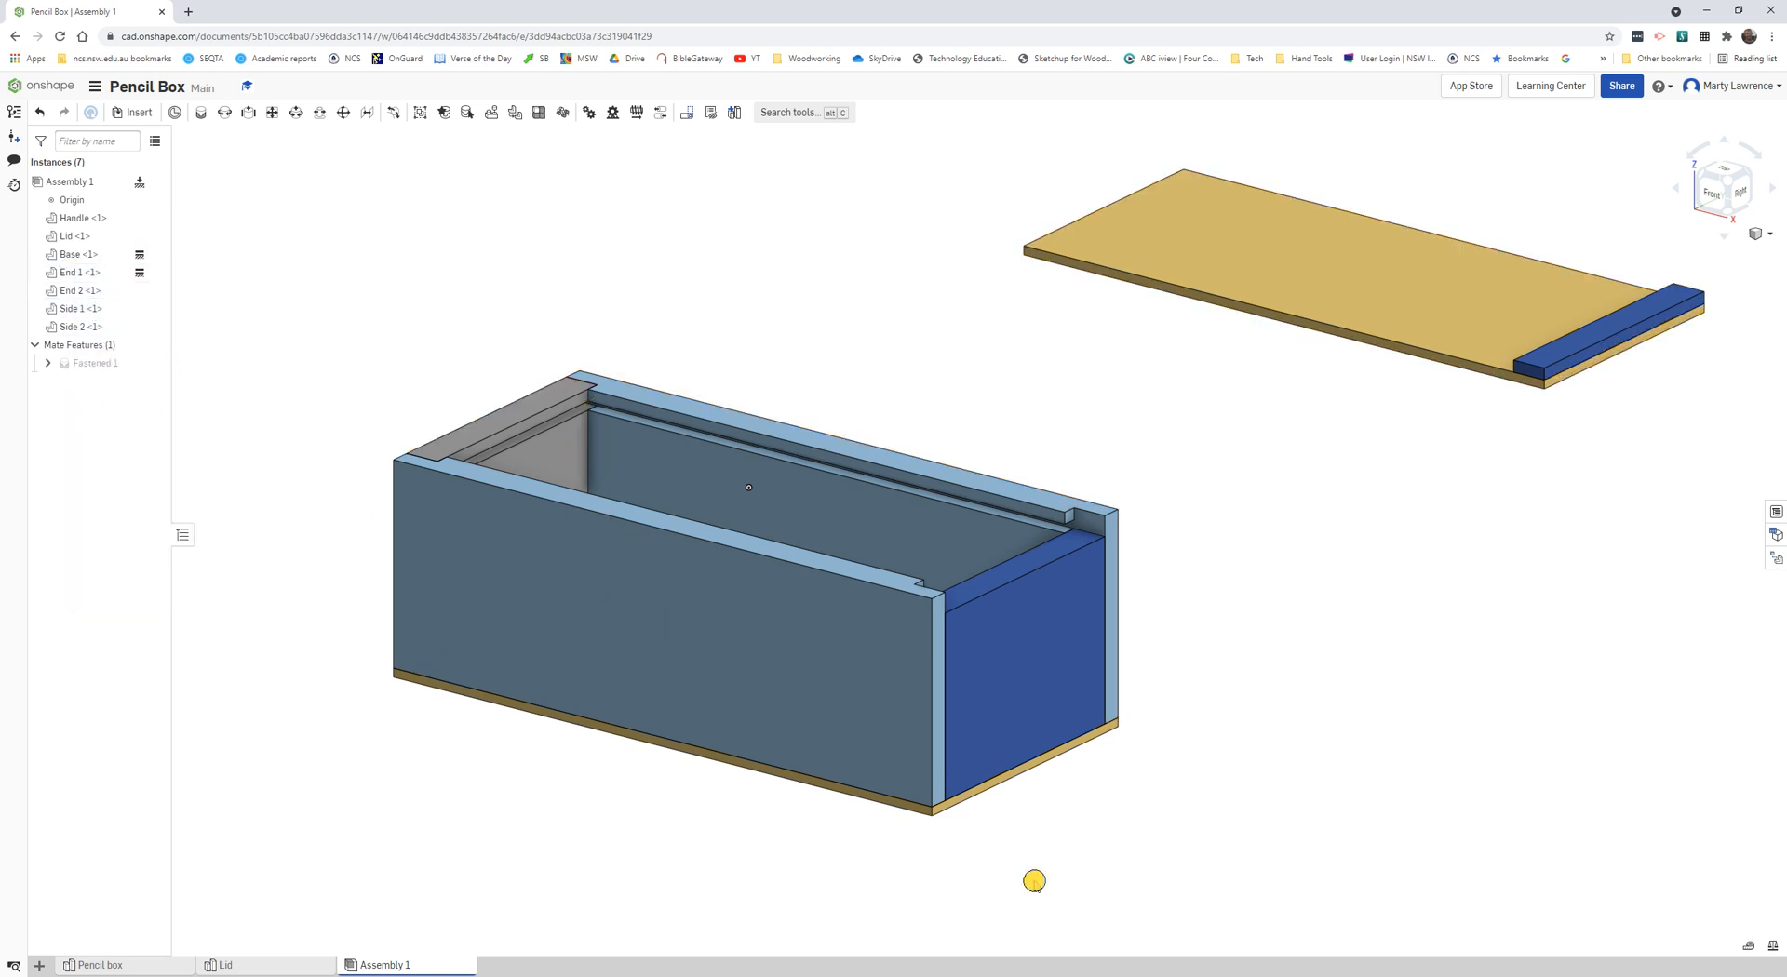
right_click(73, 291)
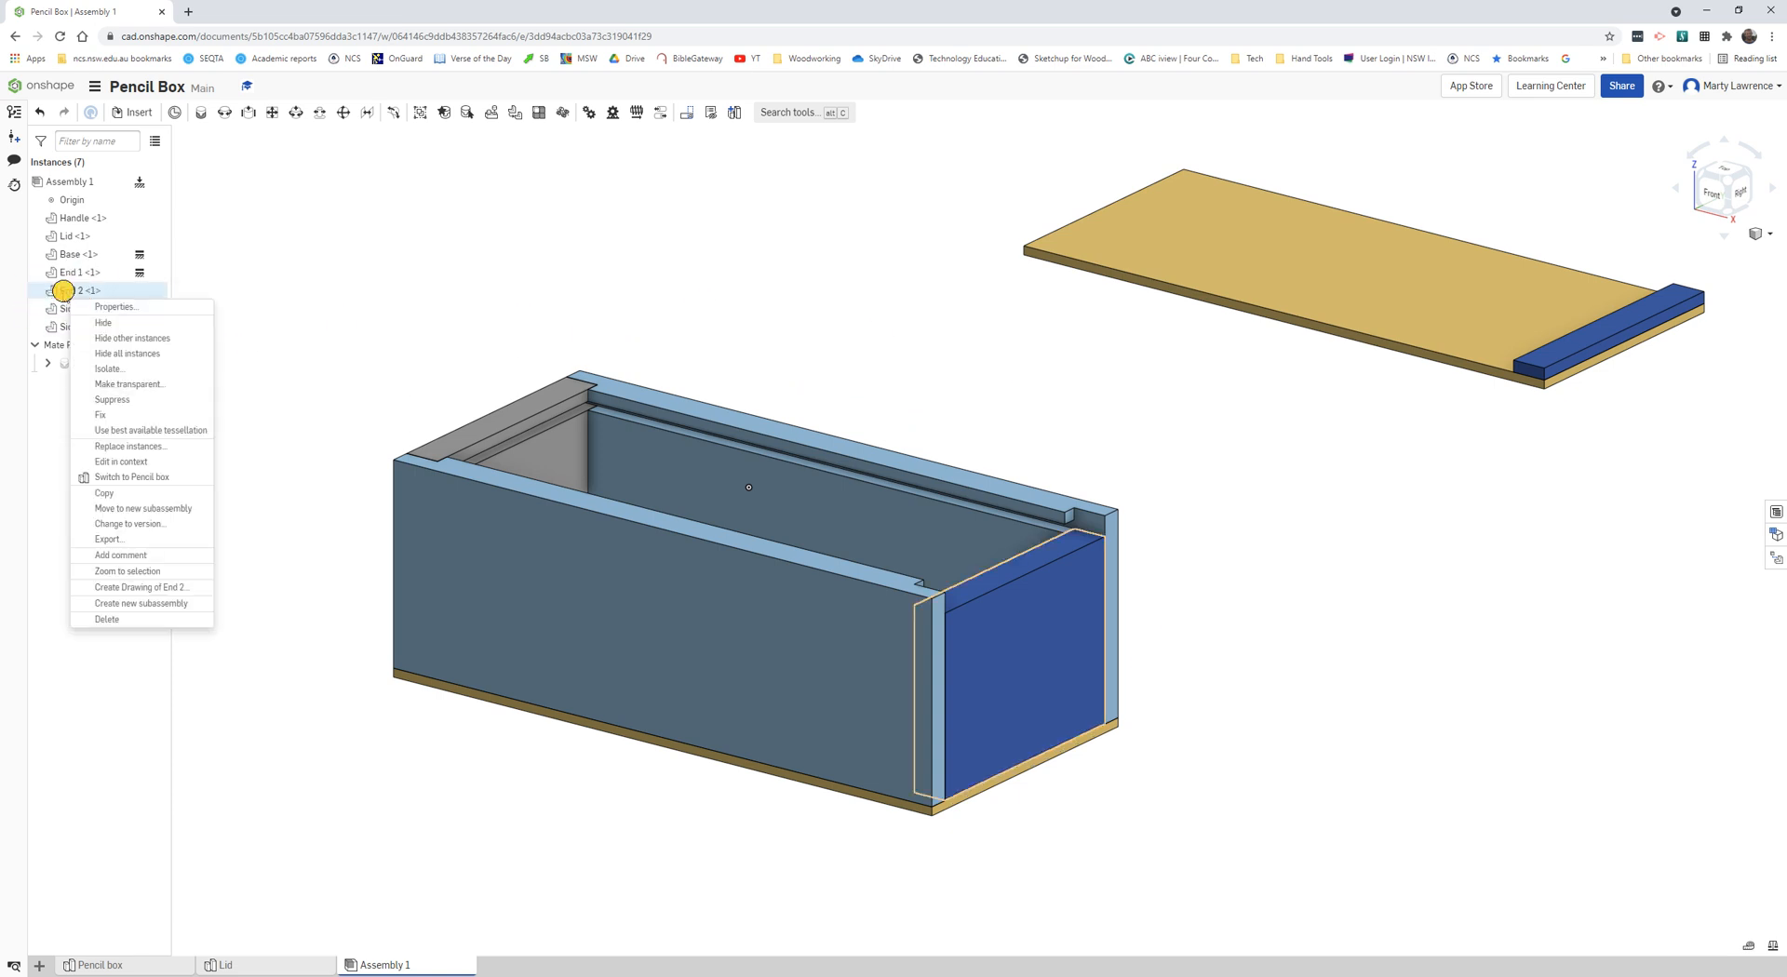
left_click(112, 414)
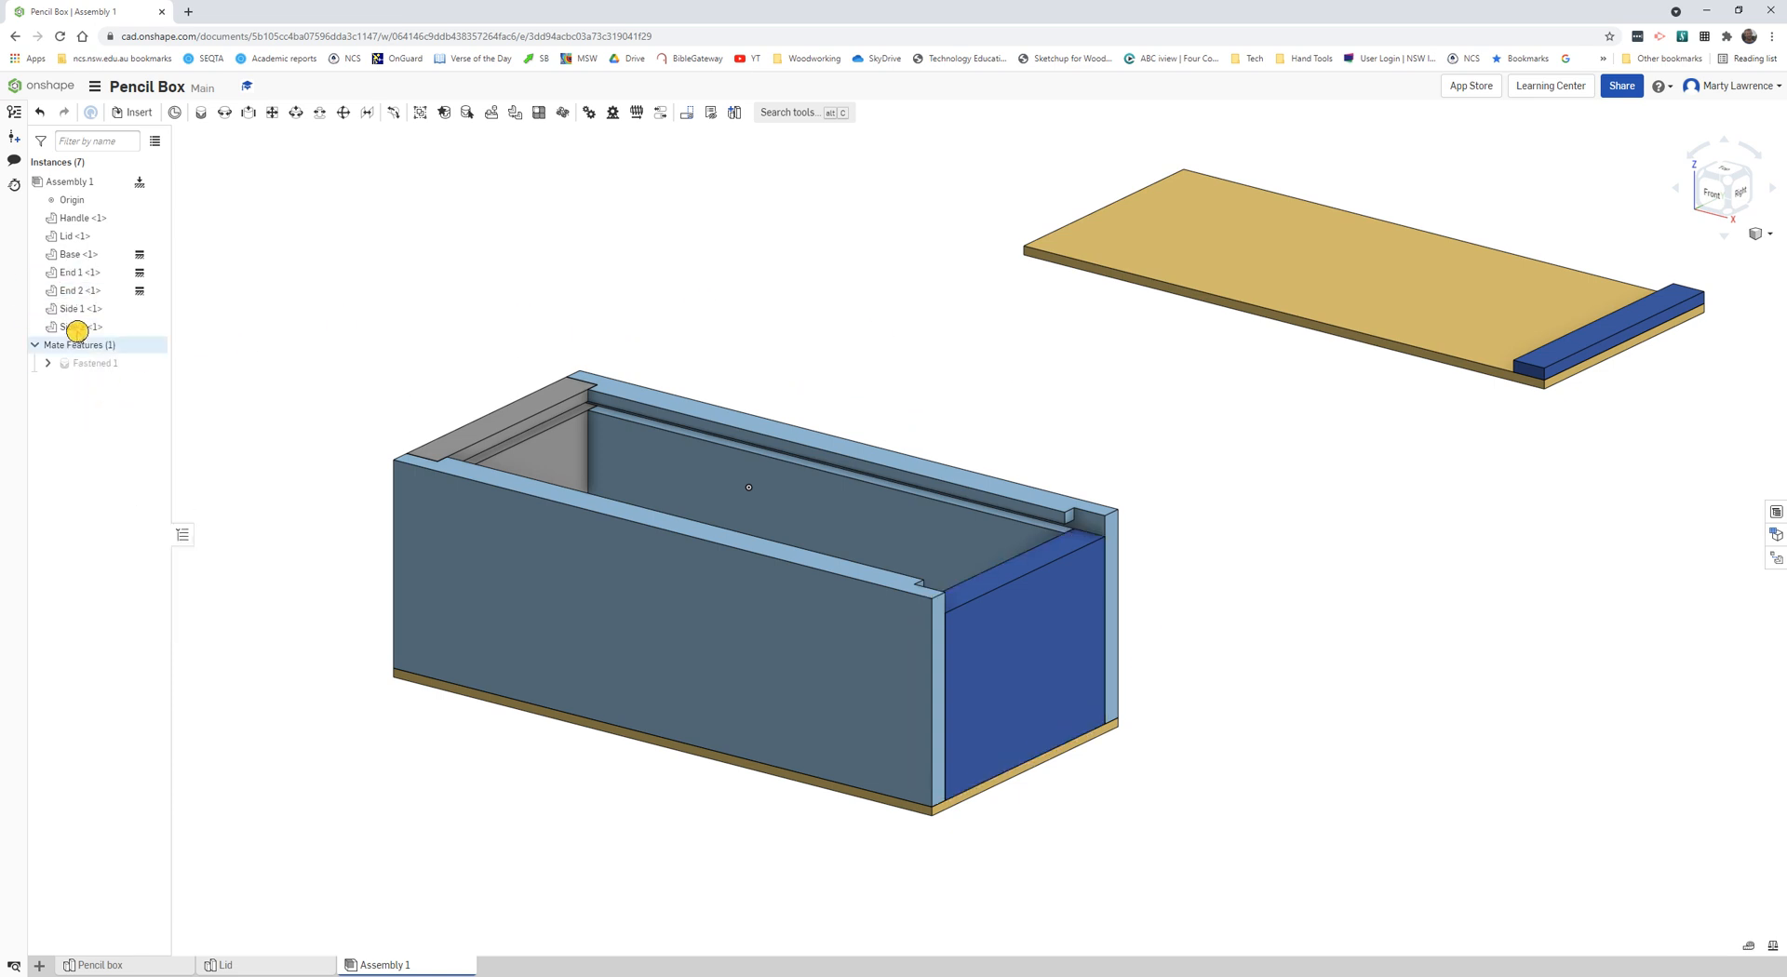
right_click(74, 312)
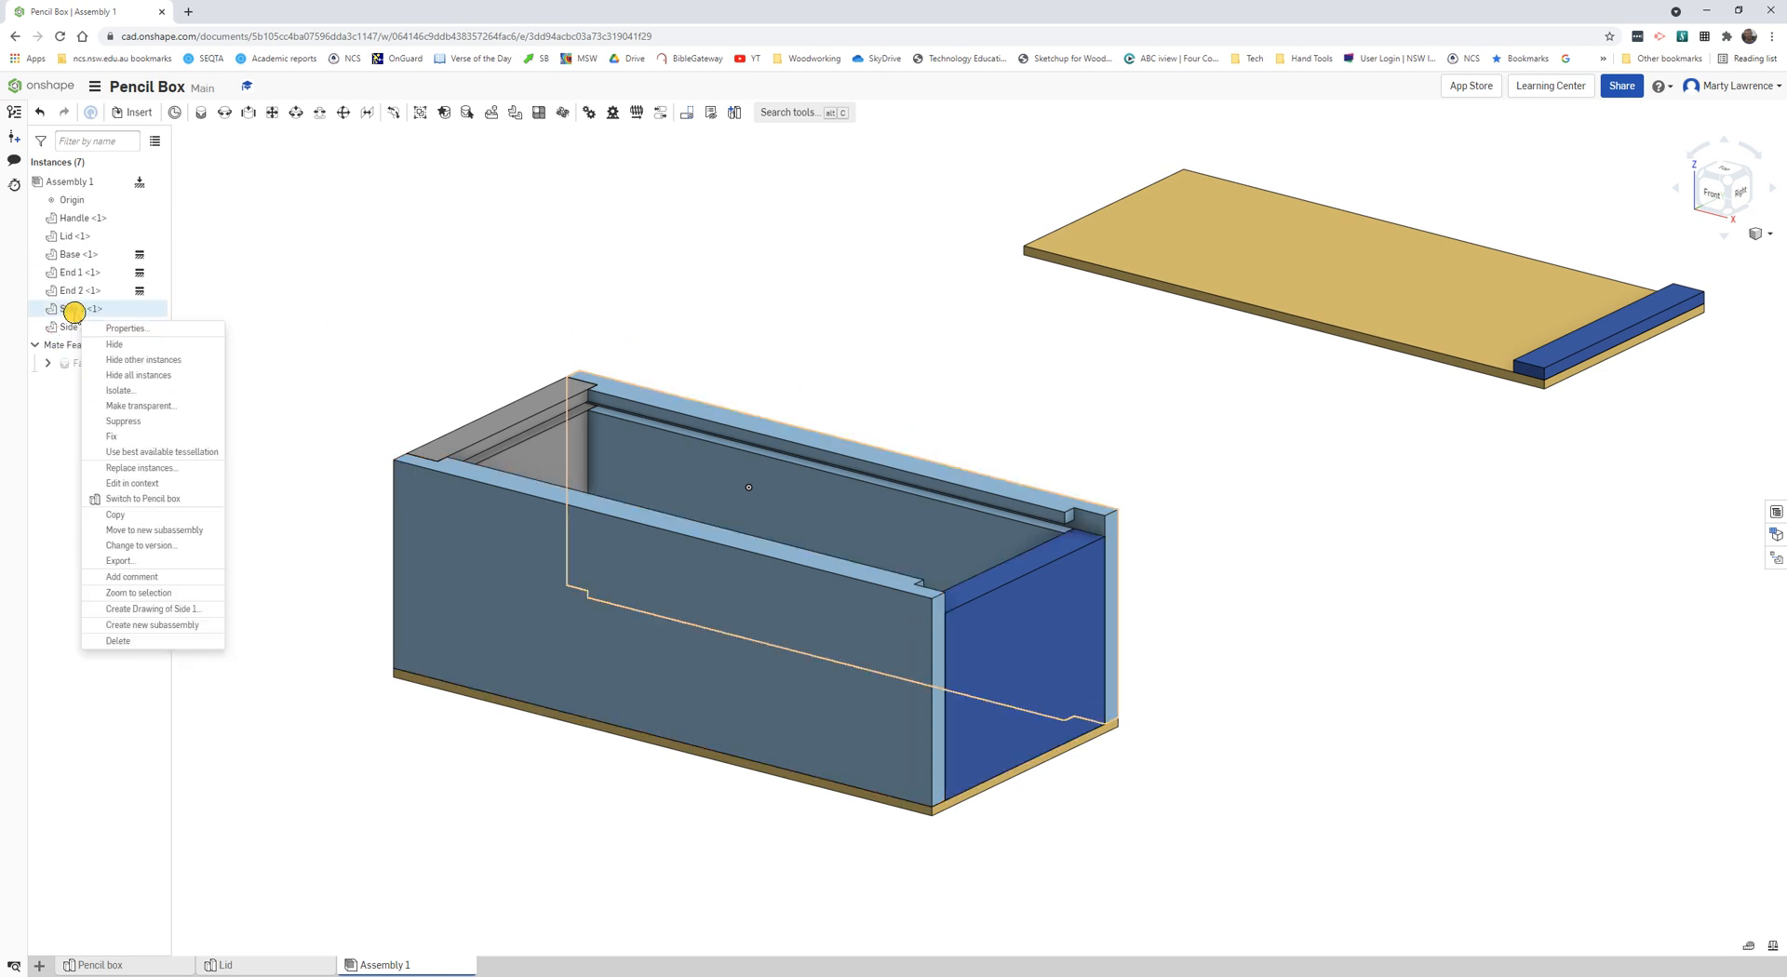
left_click(108, 433)
right_click(72, 327)
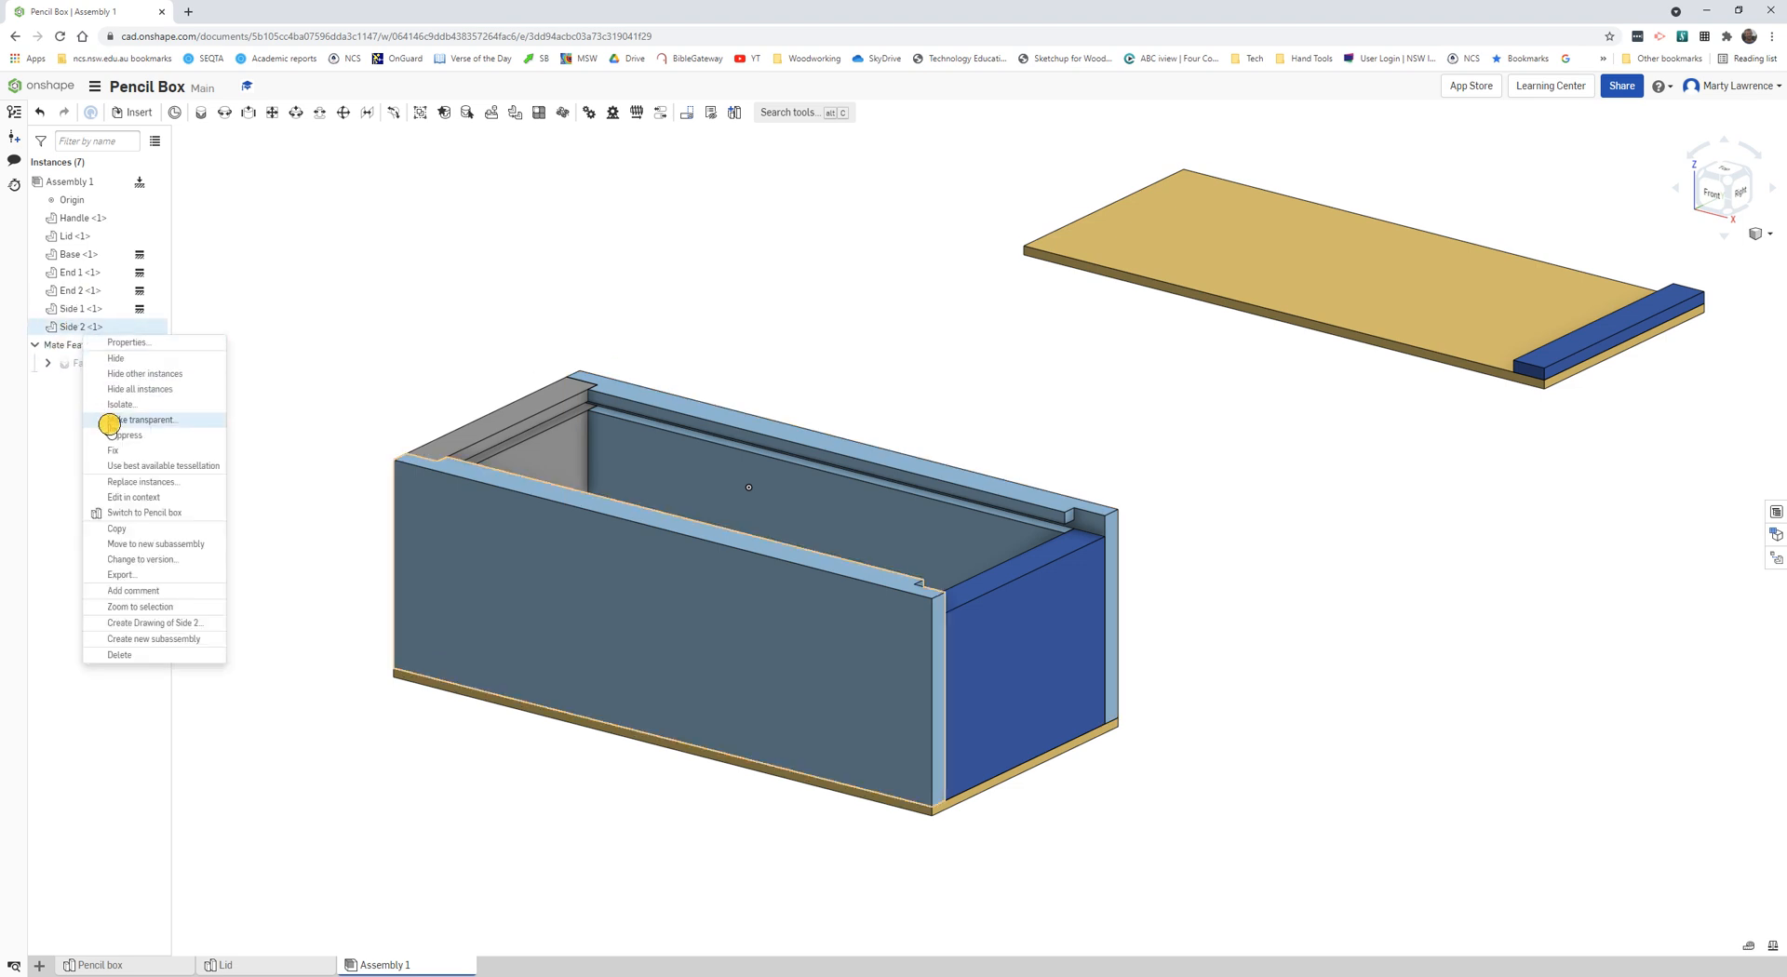
left_click(115, 449)
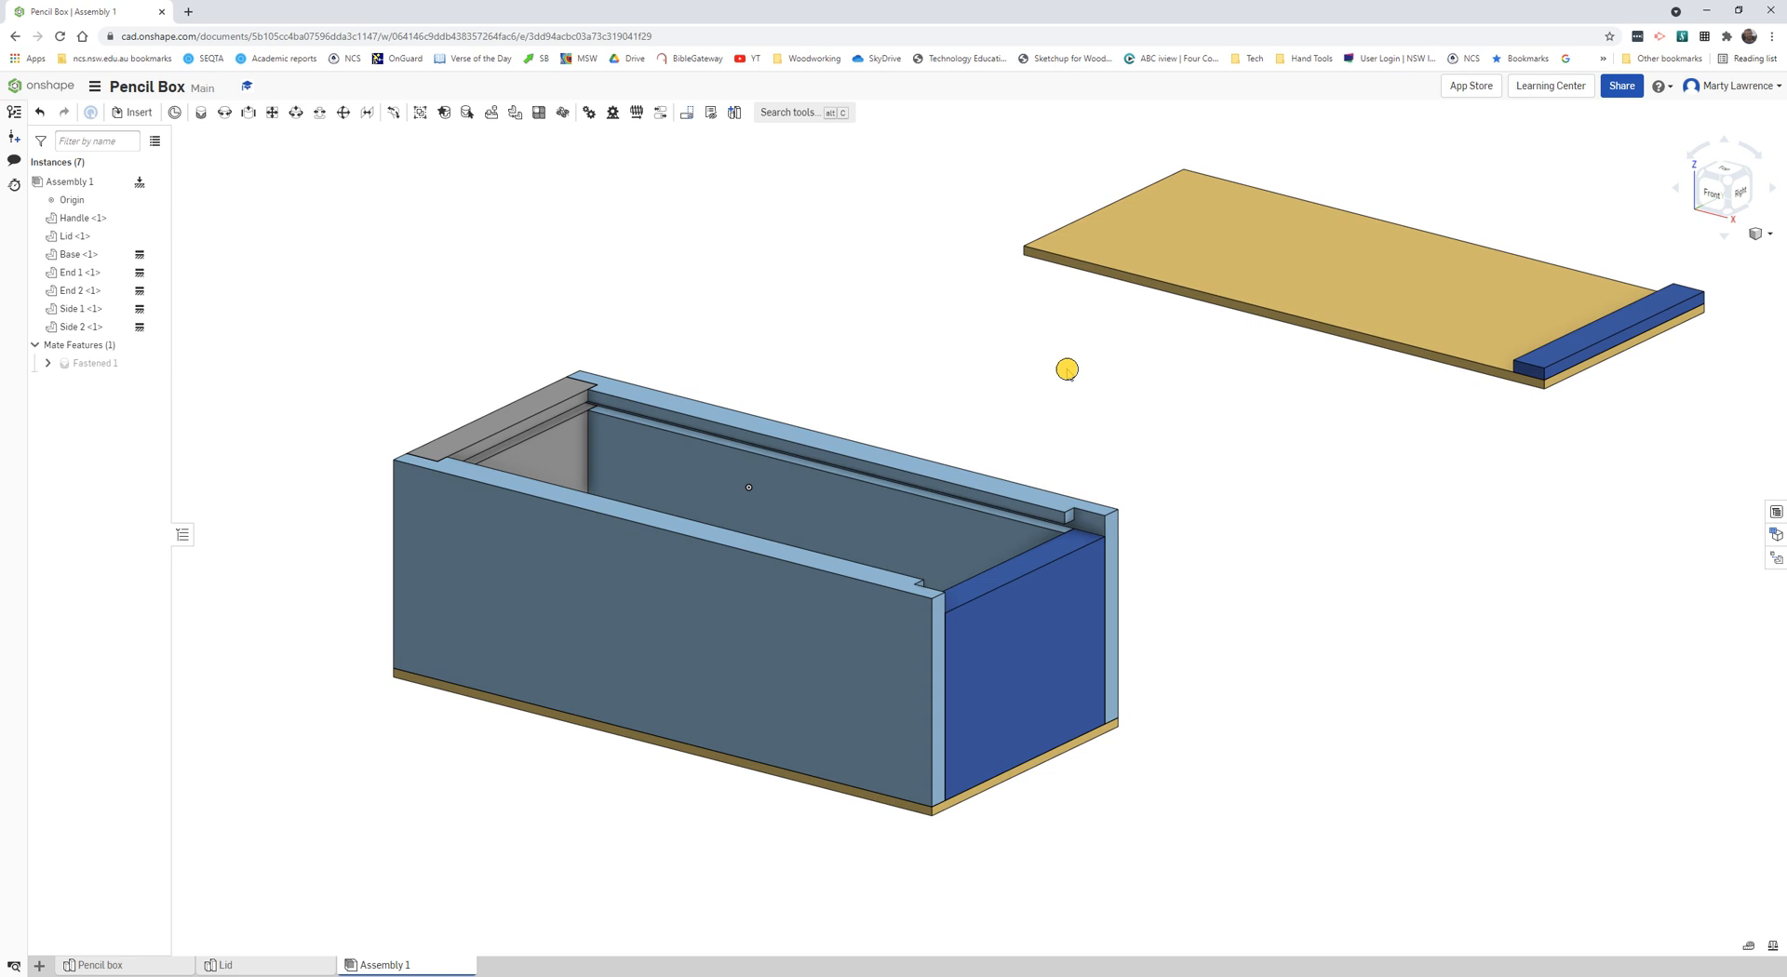
Examine the groove along the inside of Side 1 up close, including its edges near the open end of the box.
scroll(1067, 369, "up", 2)
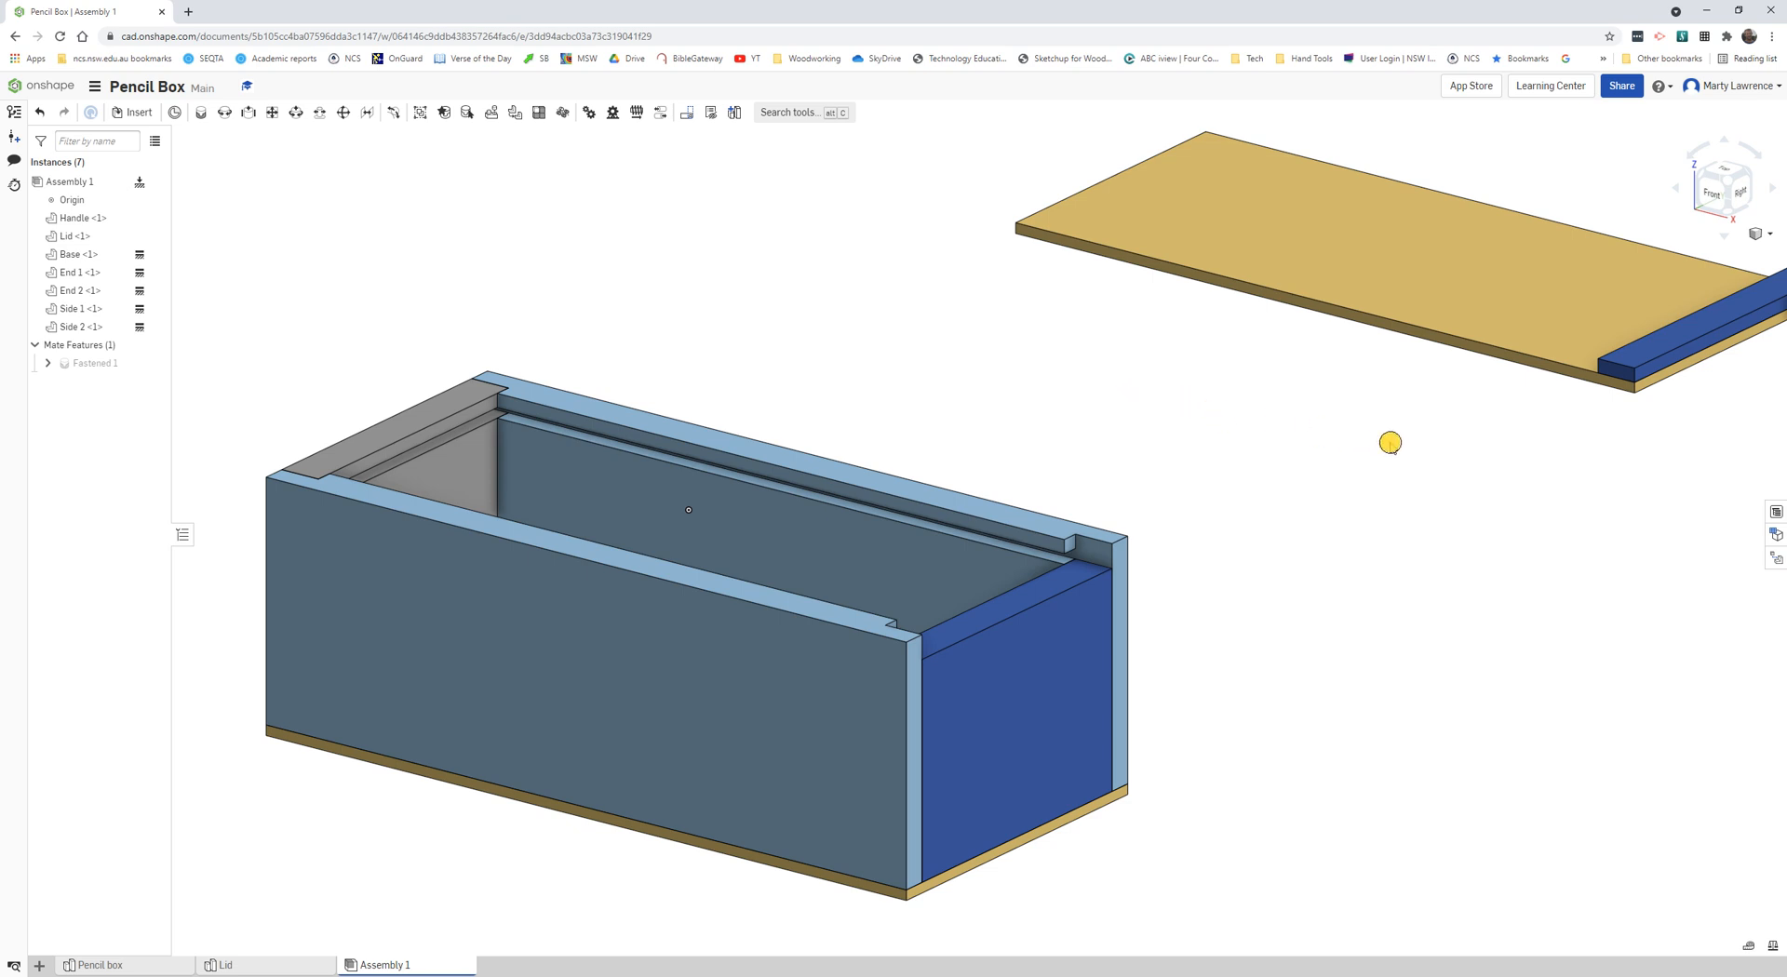
scroll(853, 509, "up", 3)
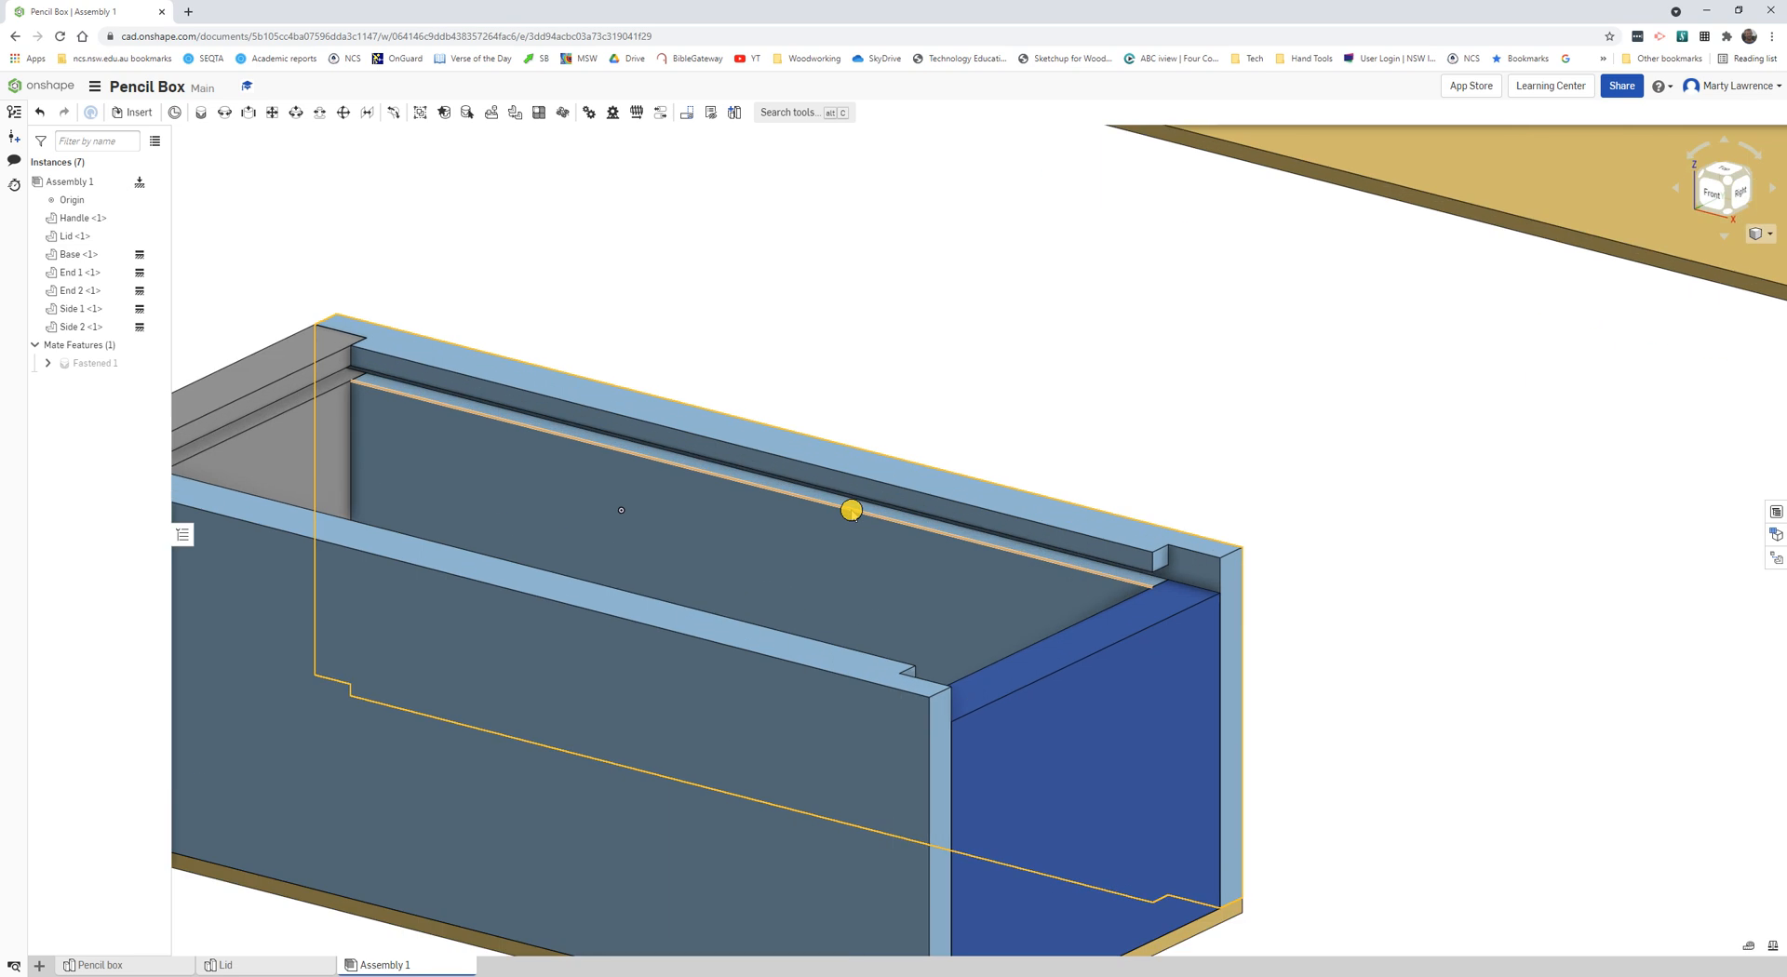
scroll(987, 470, "down", 1)
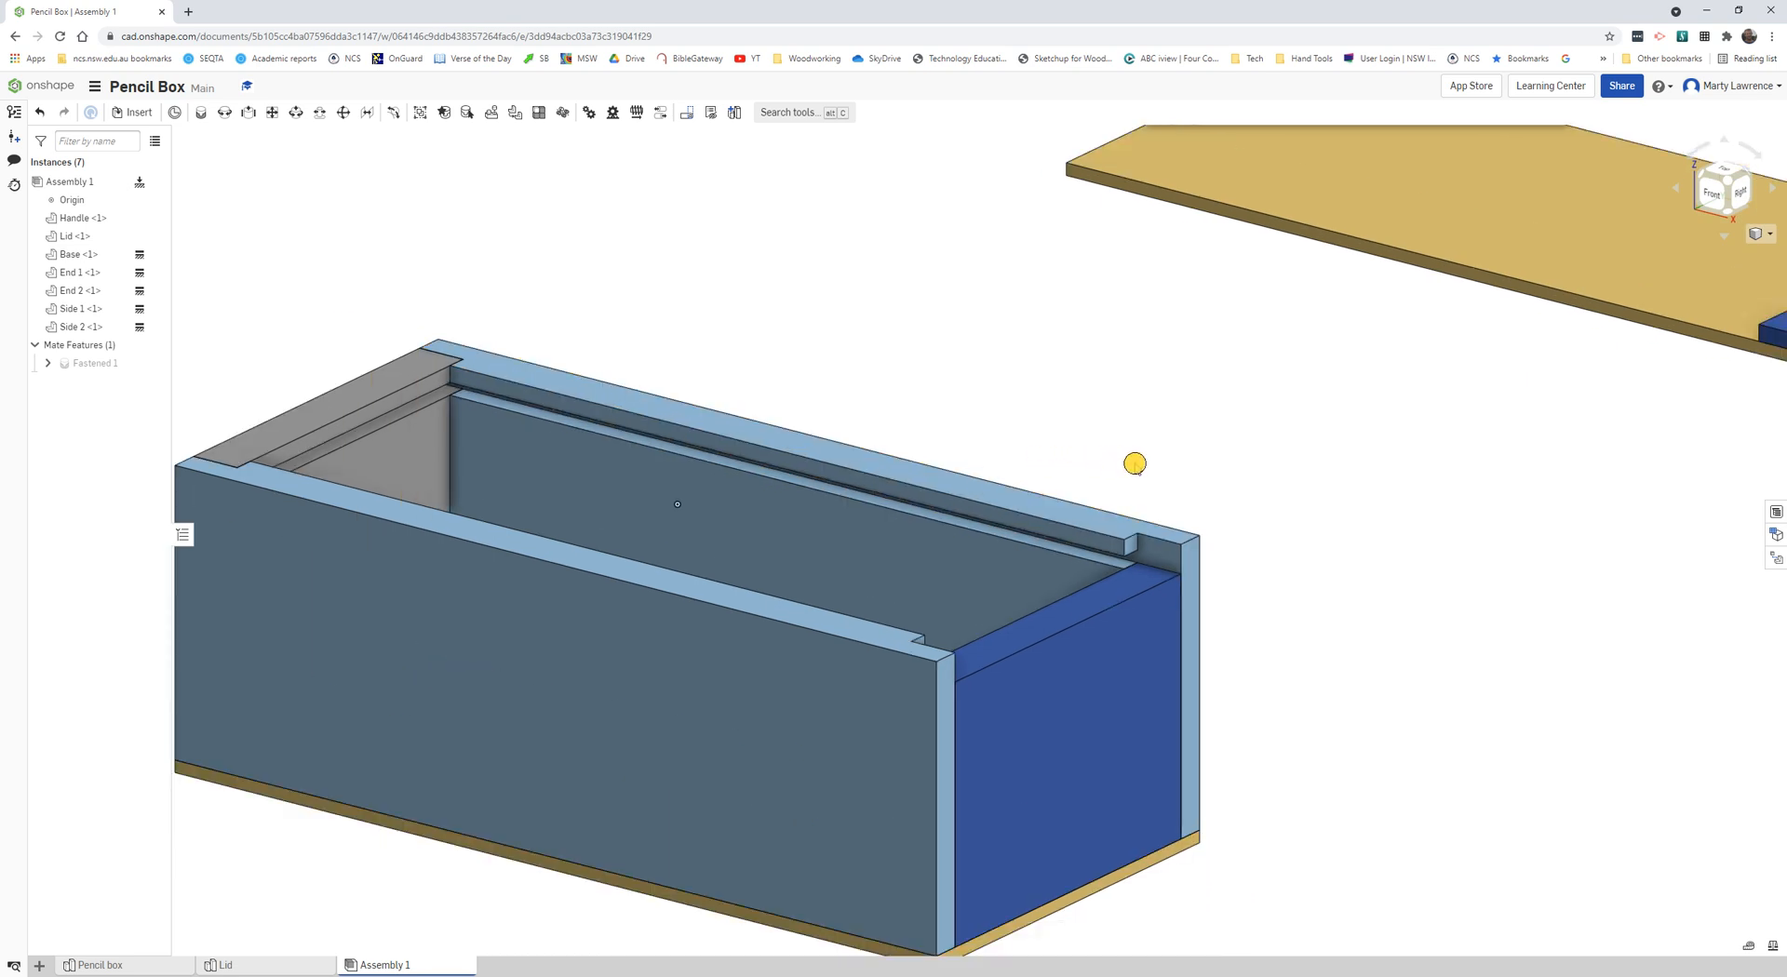
mouse_move(1175, 466)
right_mouse_down()
mouse_move(1043, 437)
mouse_move(1159, 454)
right_mouse_up()
scroll(929, 517, "up", 2)
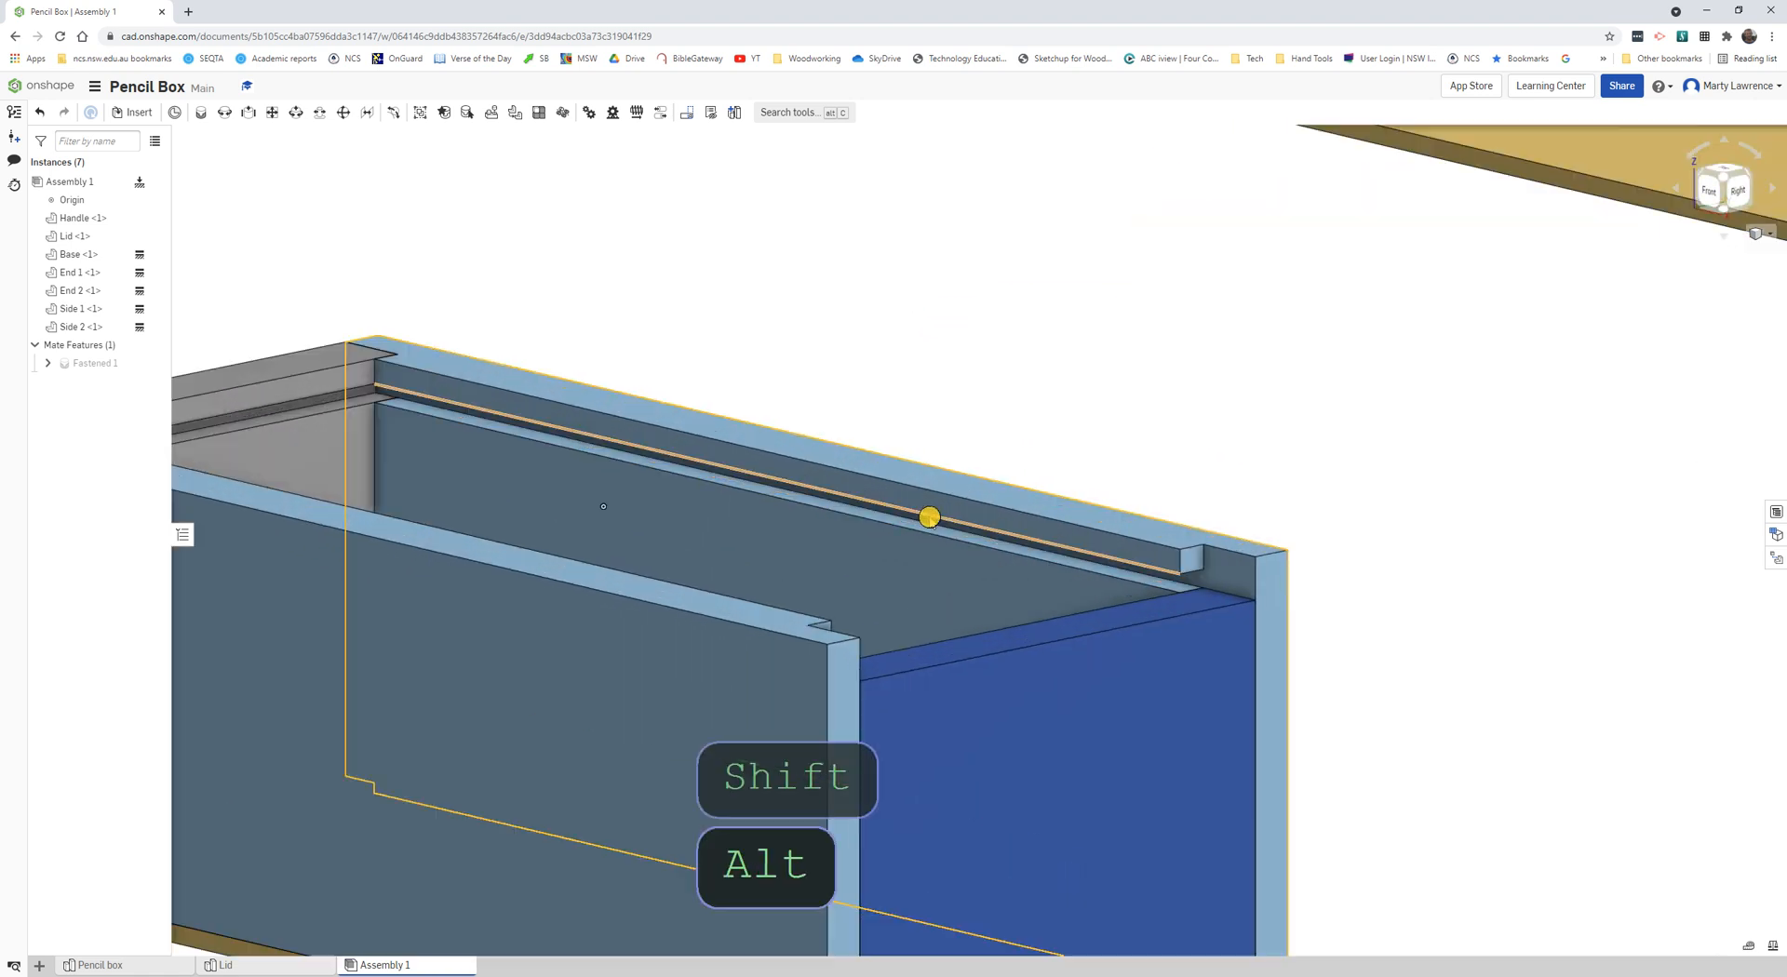
scroll(930, 517, "up", 1)
right_click_drag(981, 558, 987, 557)
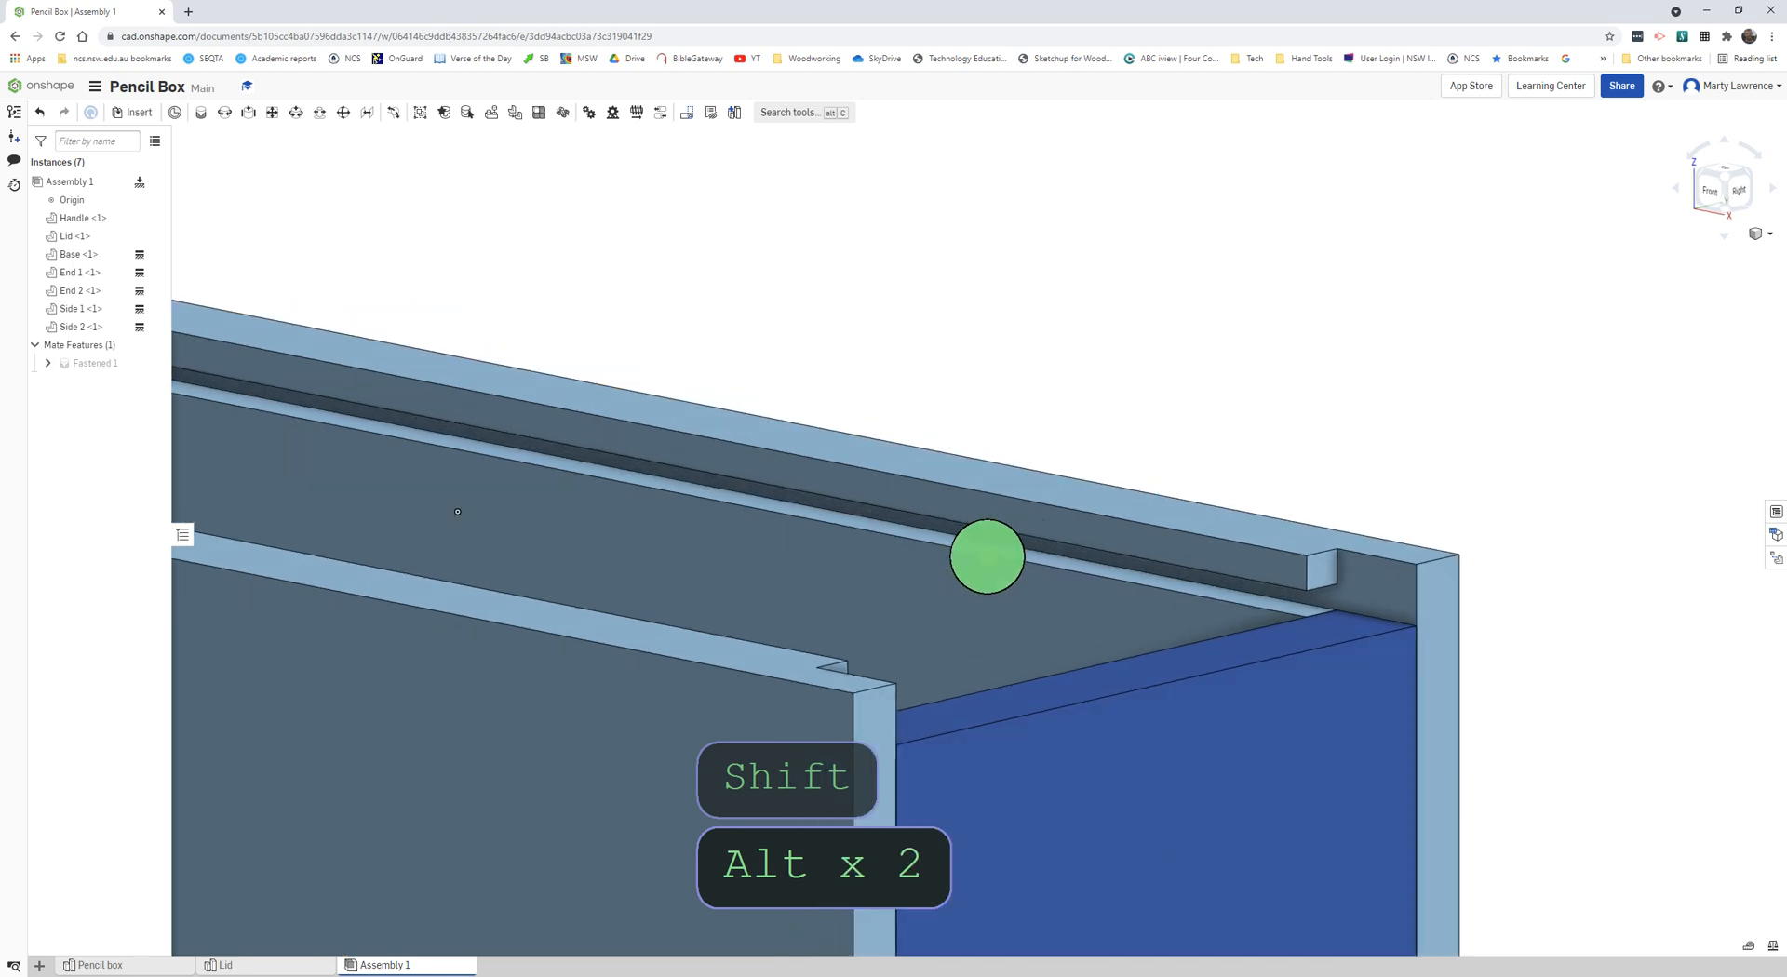
key("shift")
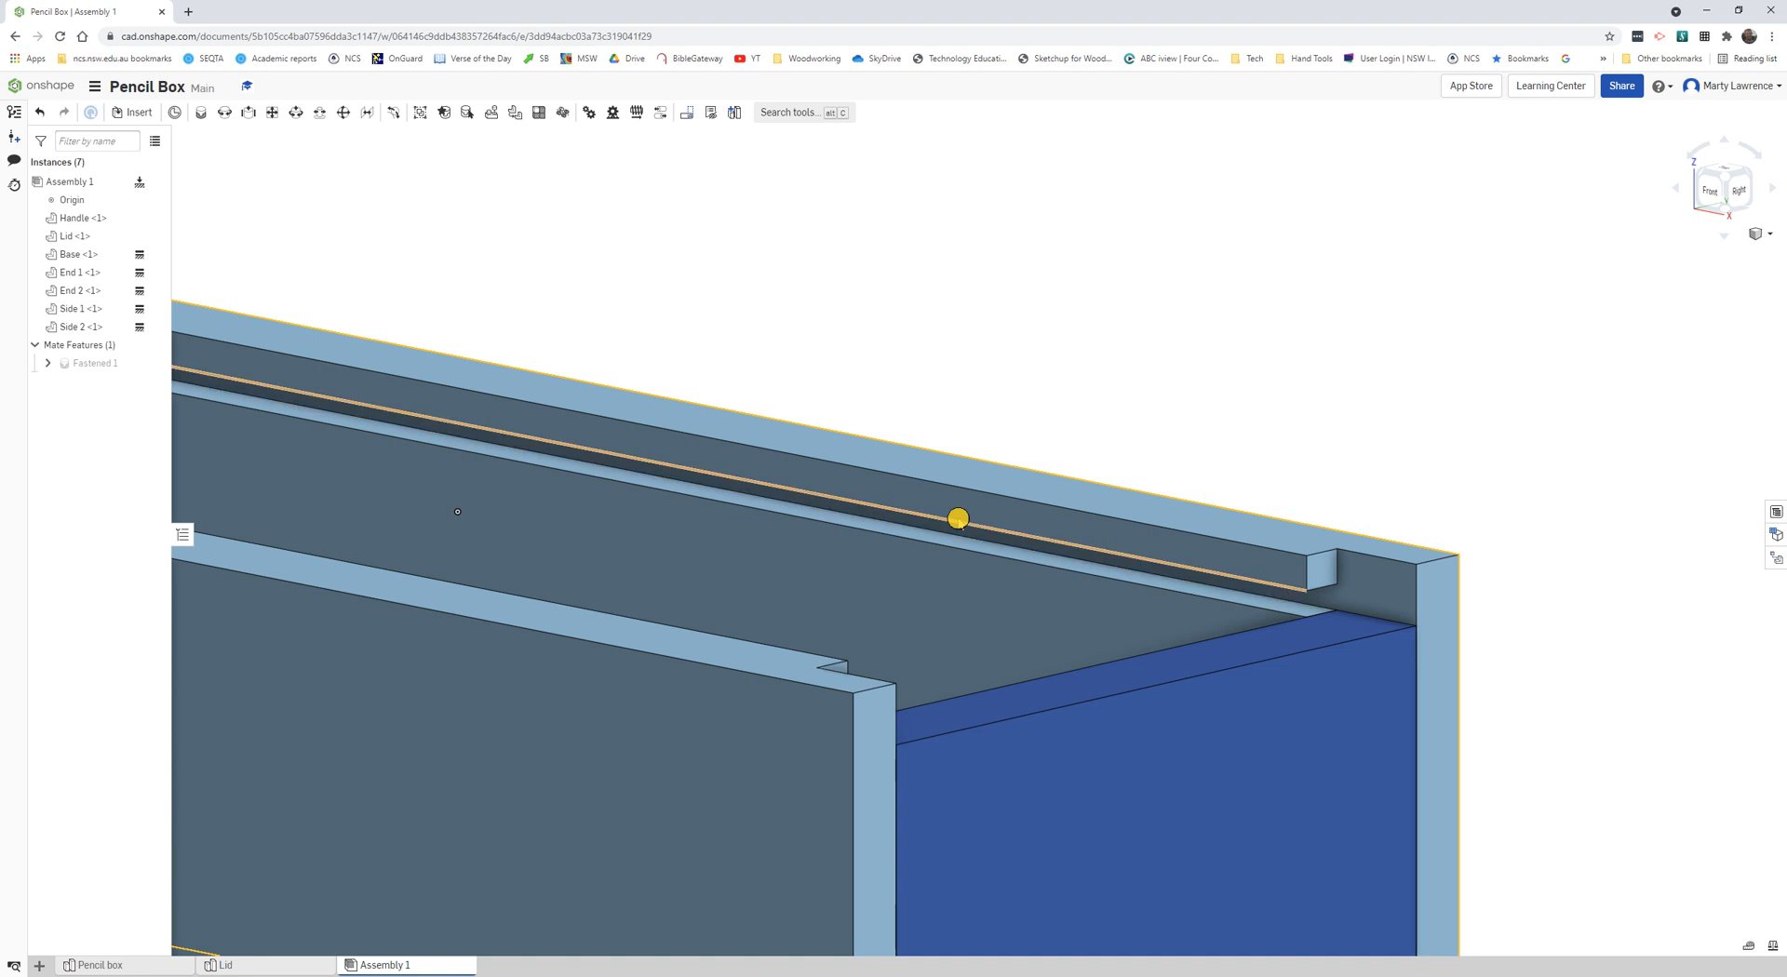
Examine the separate lid and handle from both long sides, including the lid's lower edges.
scroll(958, 518, "down", 5)
right_click_drag(1415, 494, 1286, 500)
scroll(1384, 504, "up", 4)
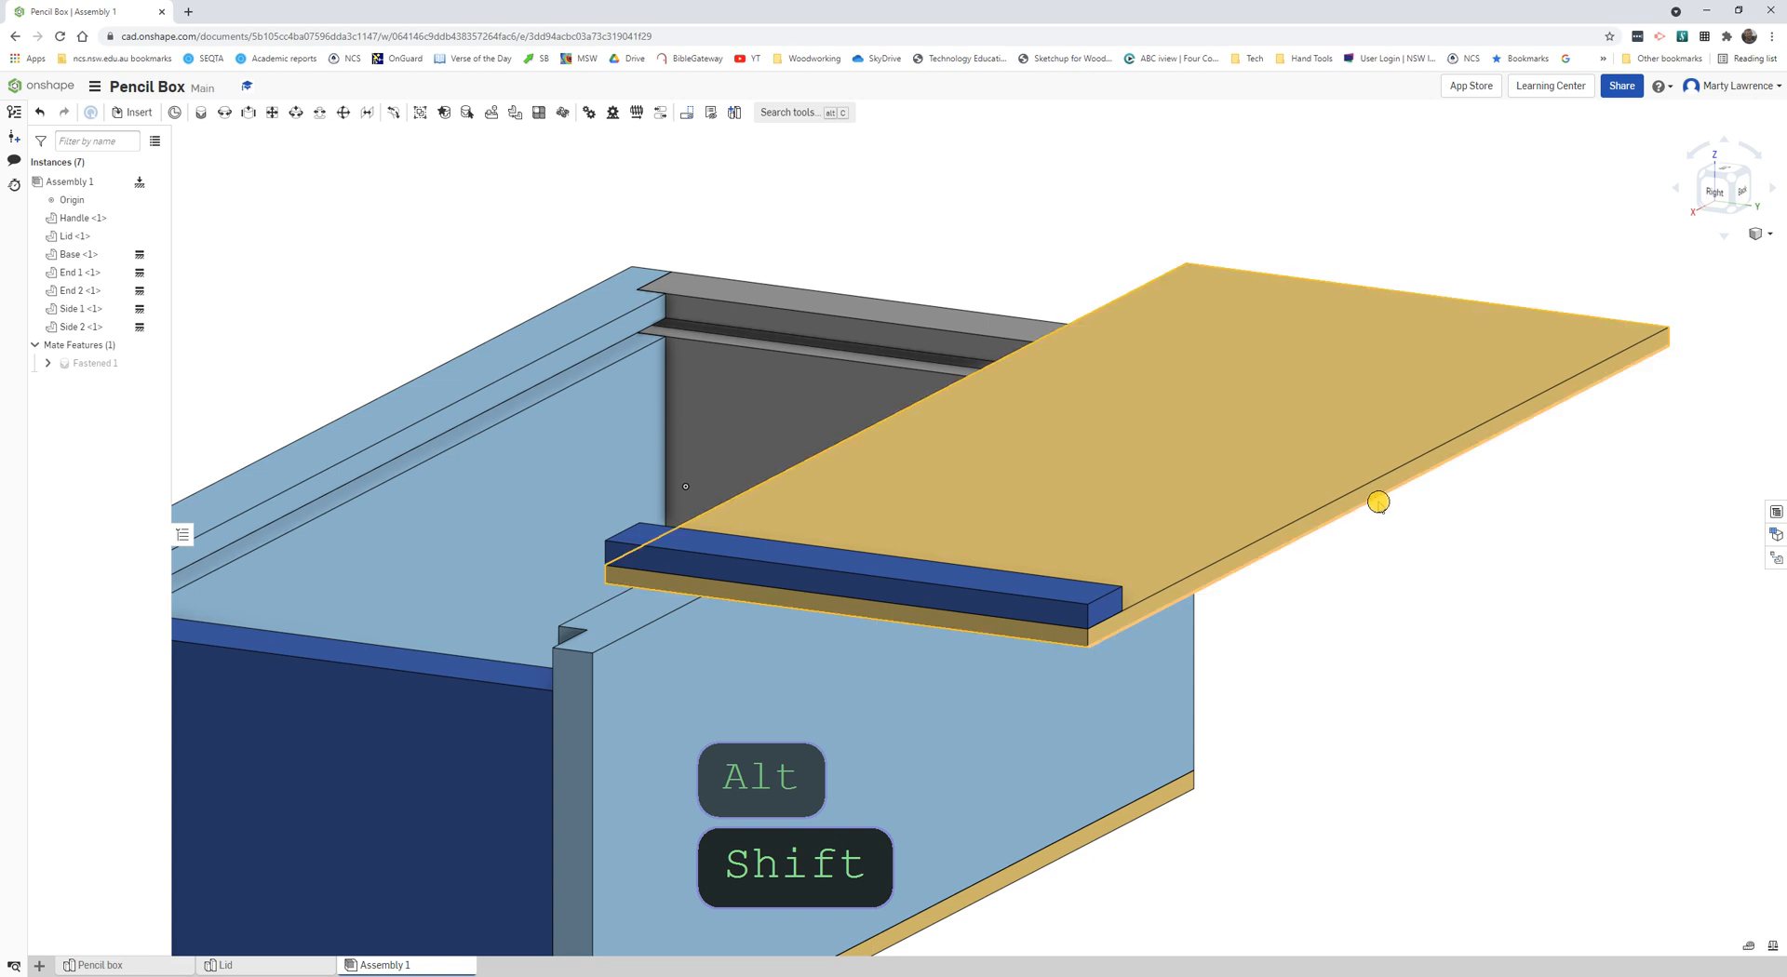
right_click_drag(1227, 543, 1330, 529)
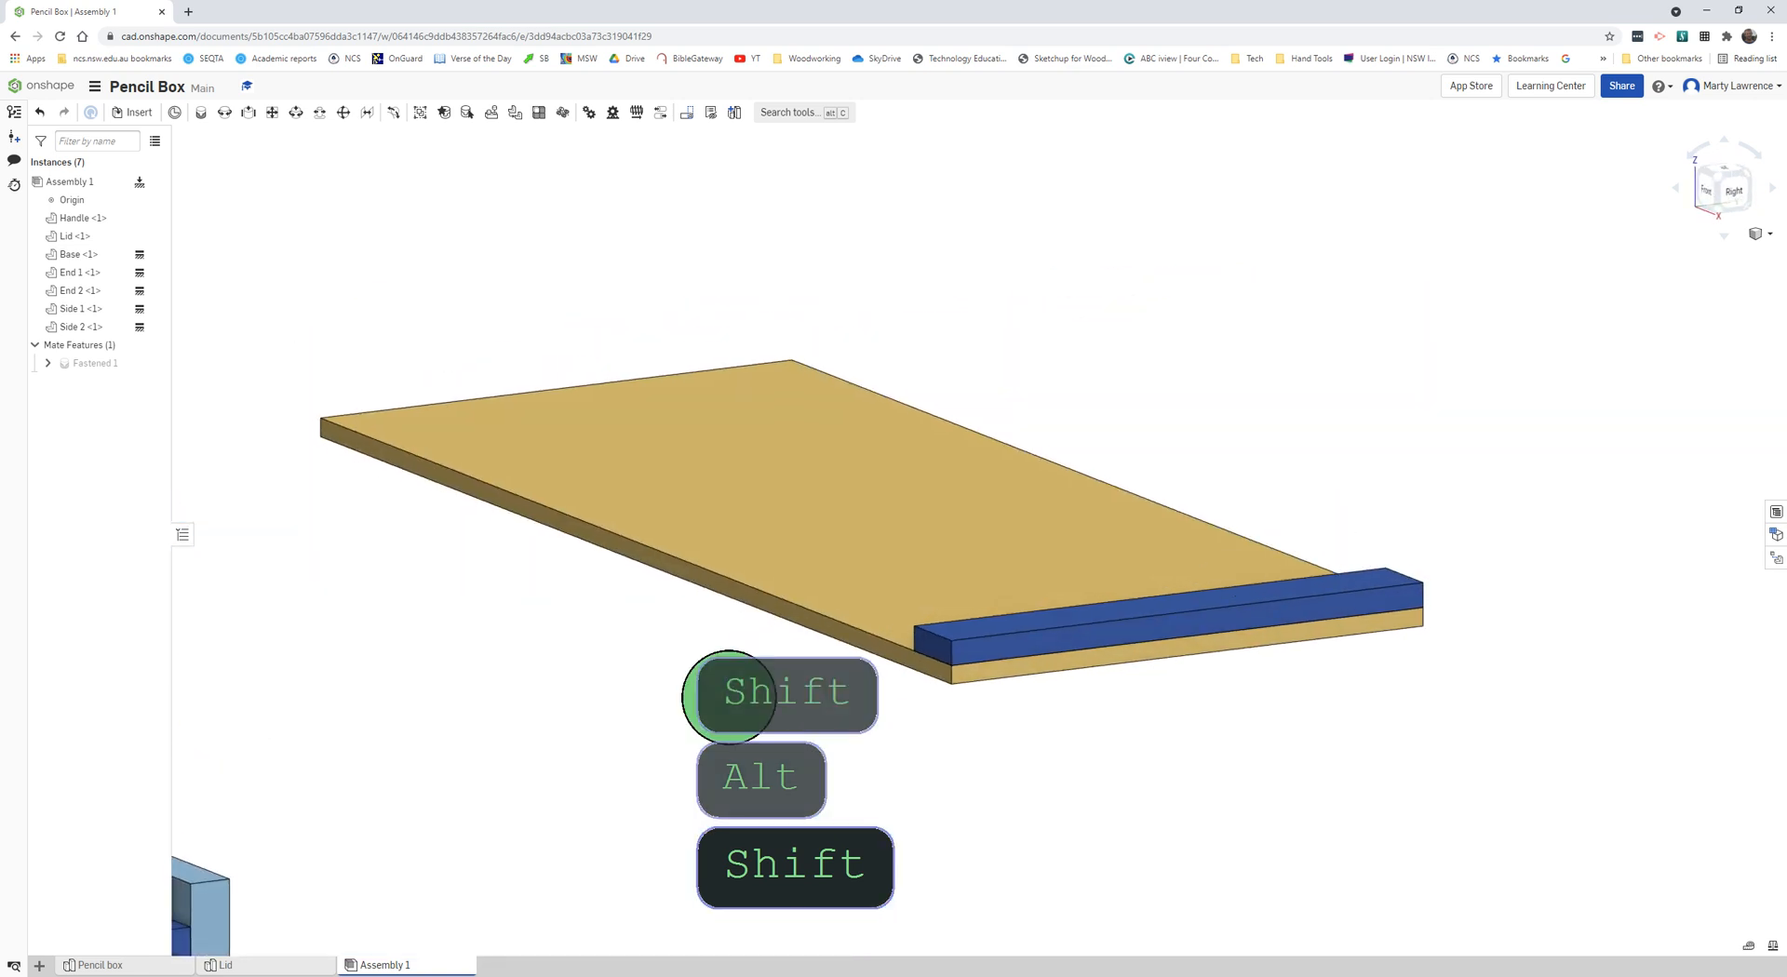
middle_click_drag(729, 697, 1113, 590)
scroll(845, 614, "up", 3)
scroll(823, 623, "down", 5)
right_click_drag(749, 639, 827, 616)
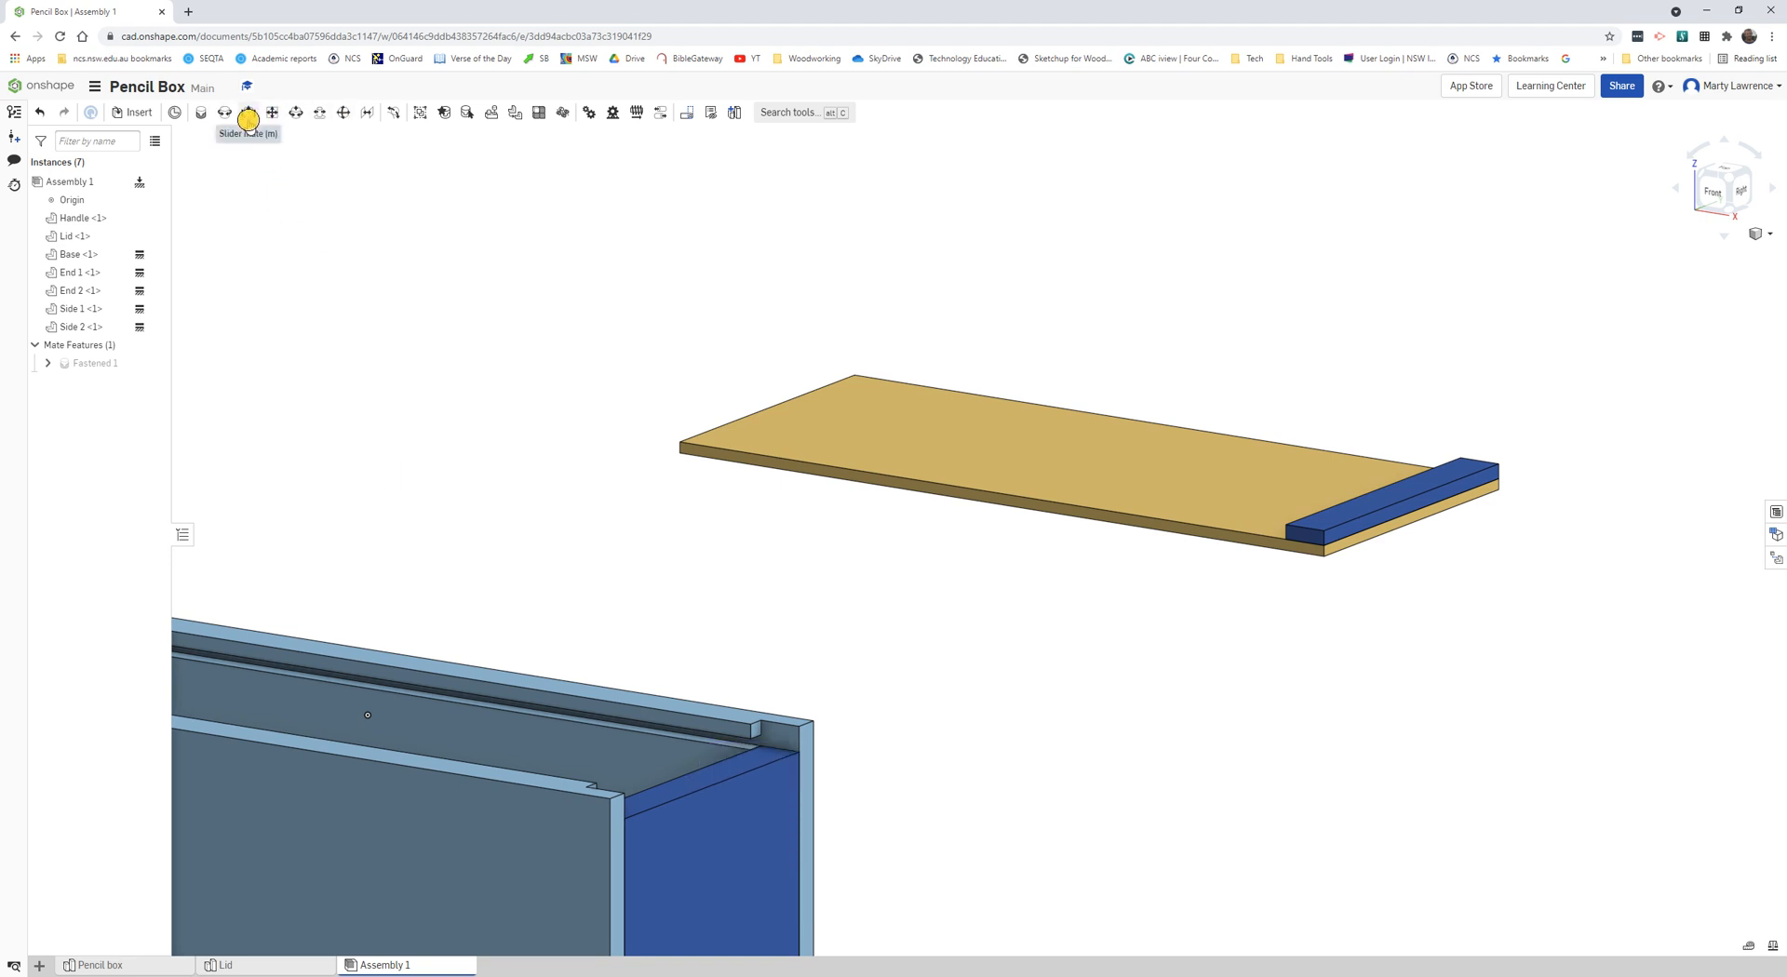
Start a Slider mate and pick the midpoint of the groove's lower inner edge on Side 1 as its first connector.
left_click(248, 116)
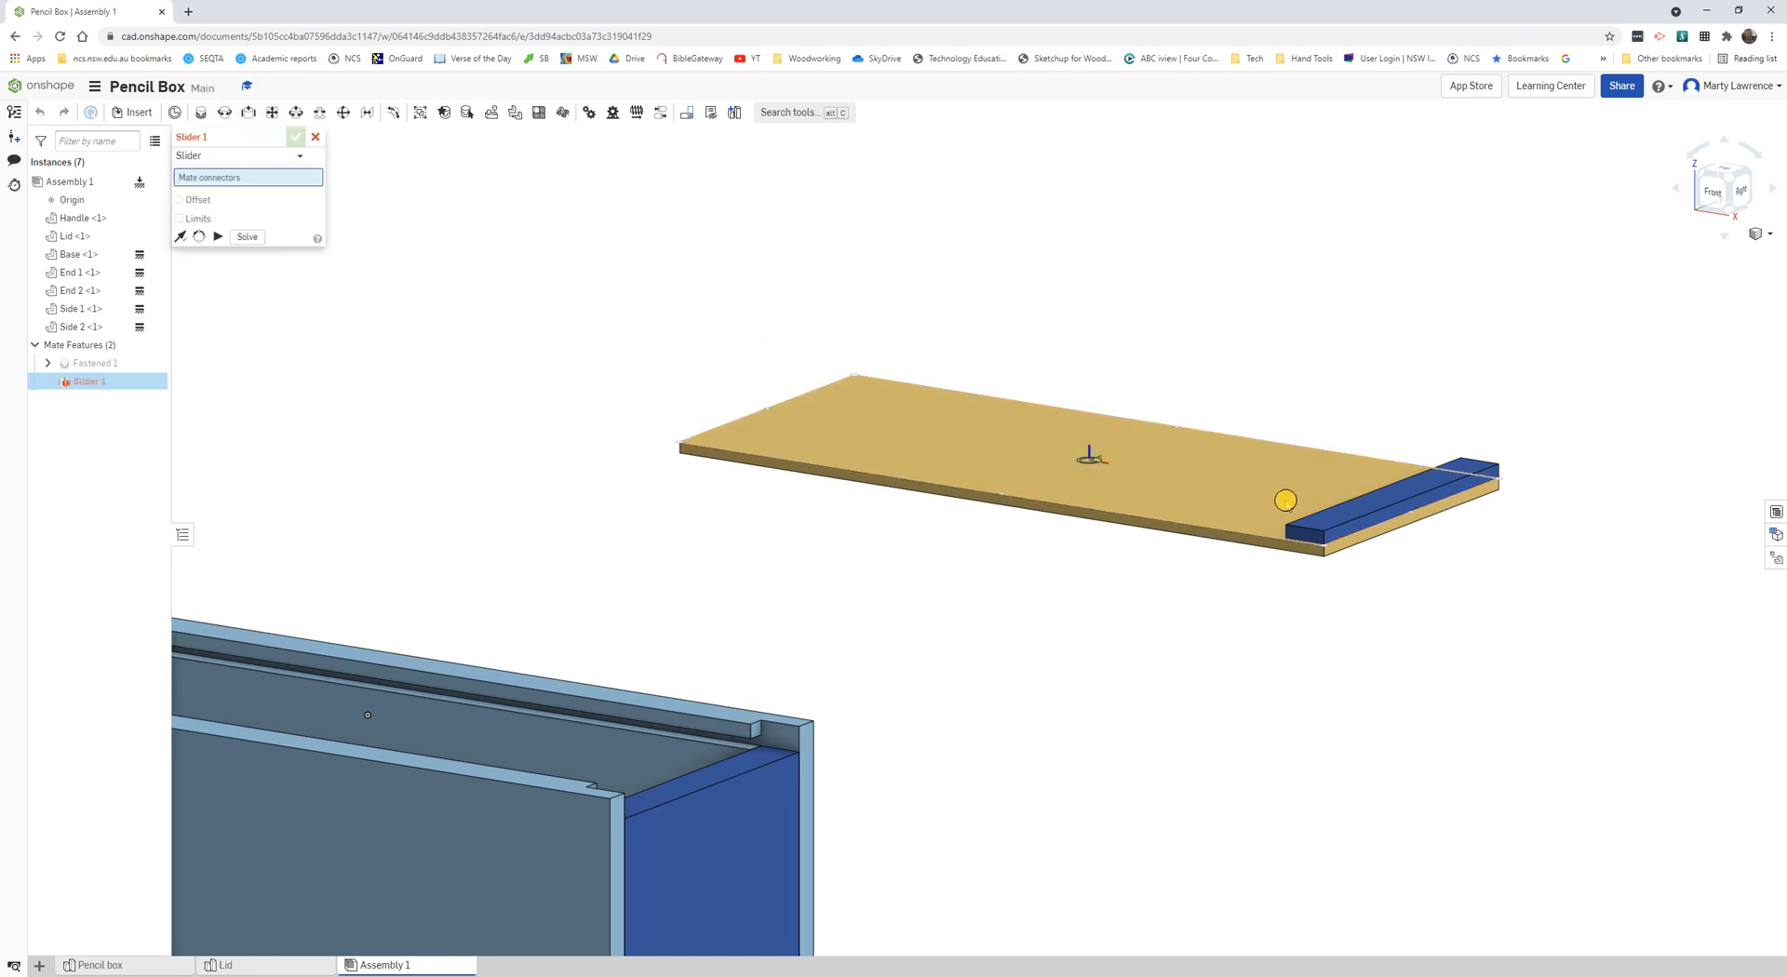
scroll(352, 718, "up", 5)
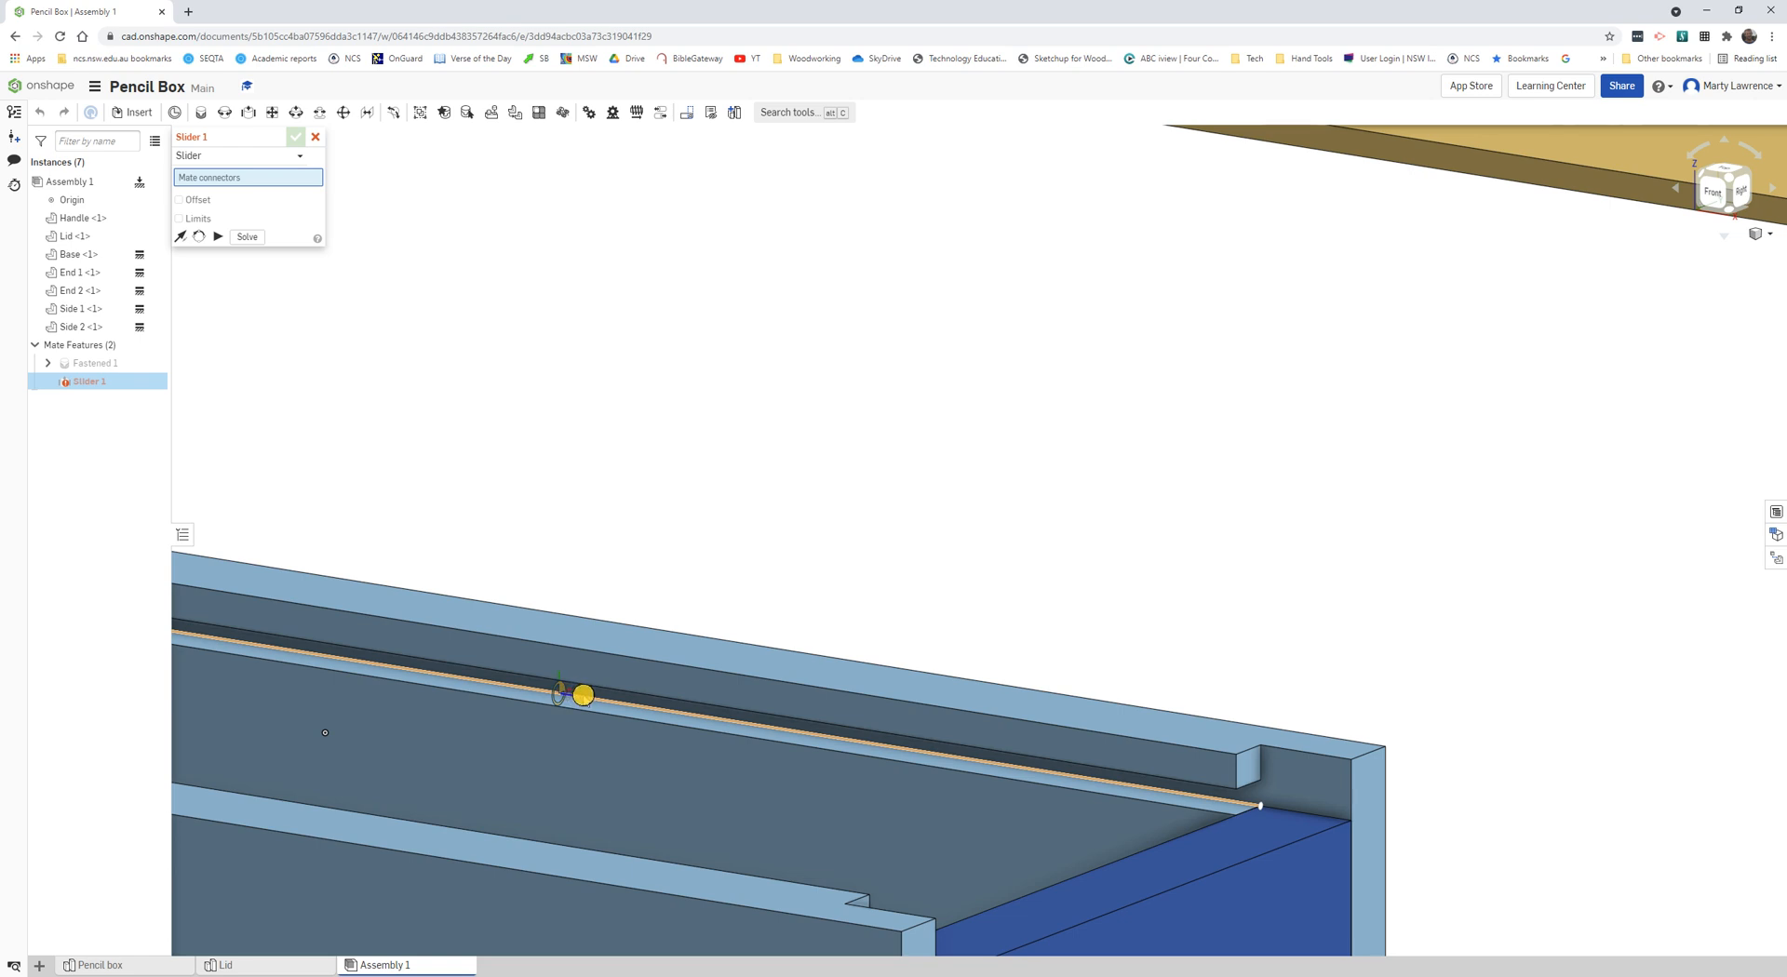
left_click(584, 694)
Set the slider mate's second connector to the midpoint of the lid's lower long edge on the Side 1 side.
scroll(1266, 447, "down", 5)
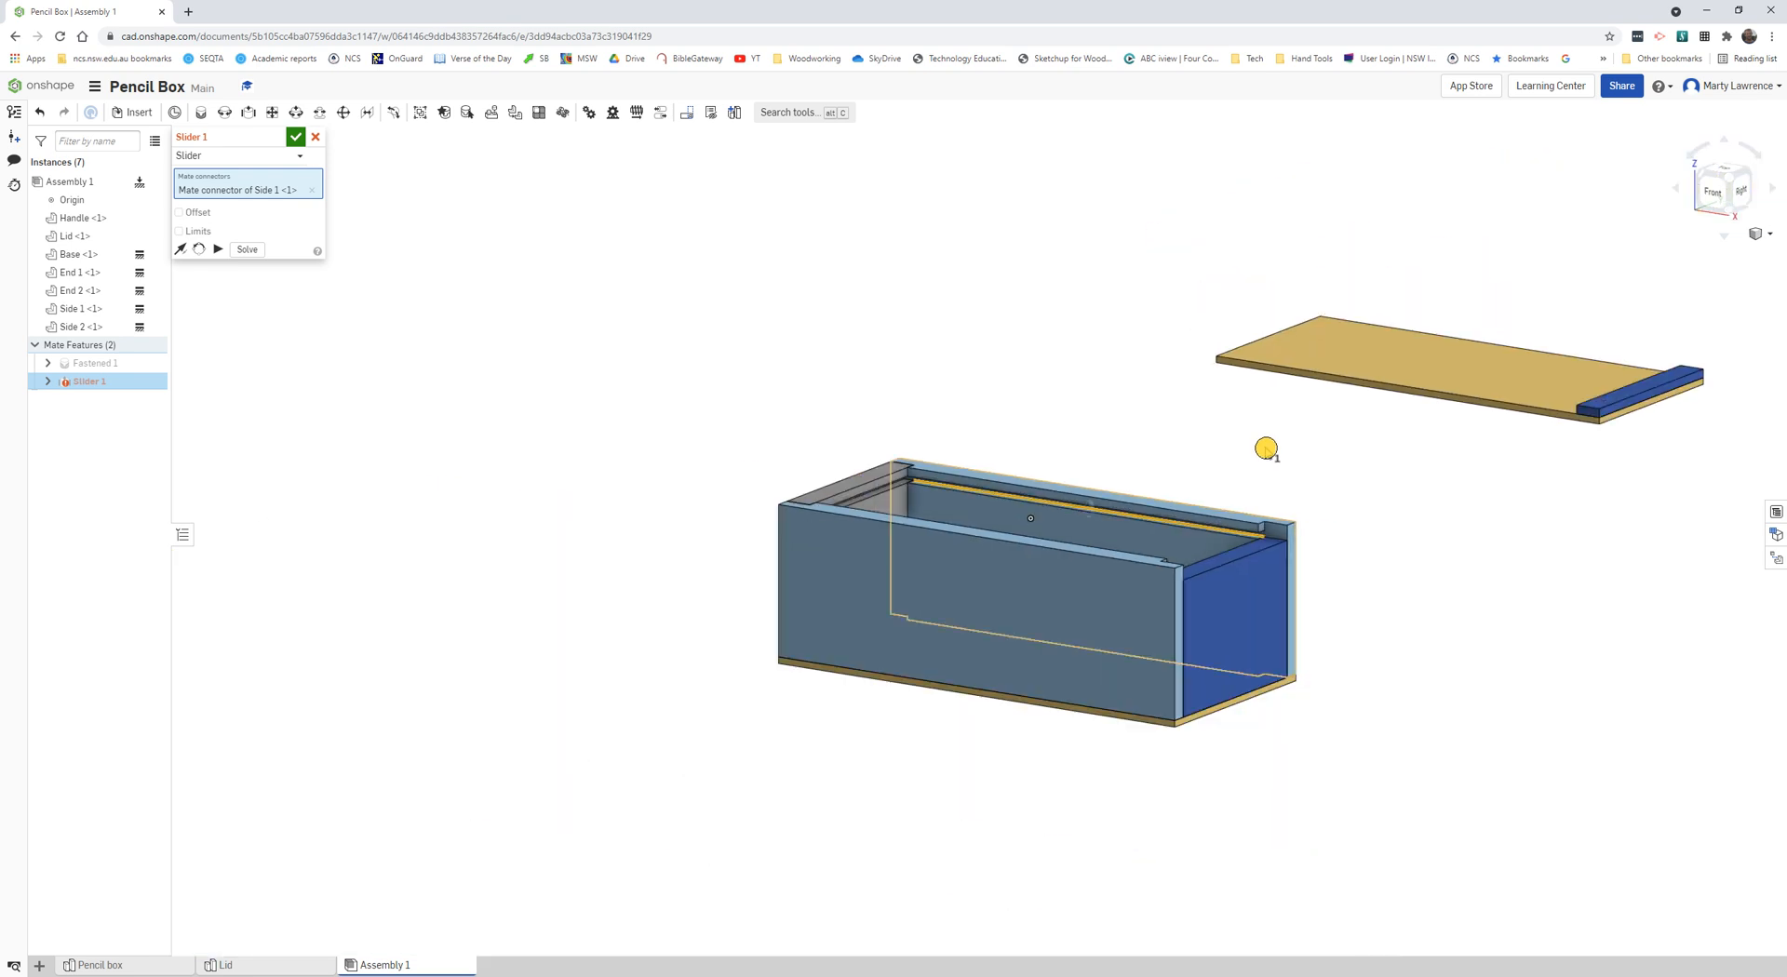
scroll(1600, 395, "up", 5)
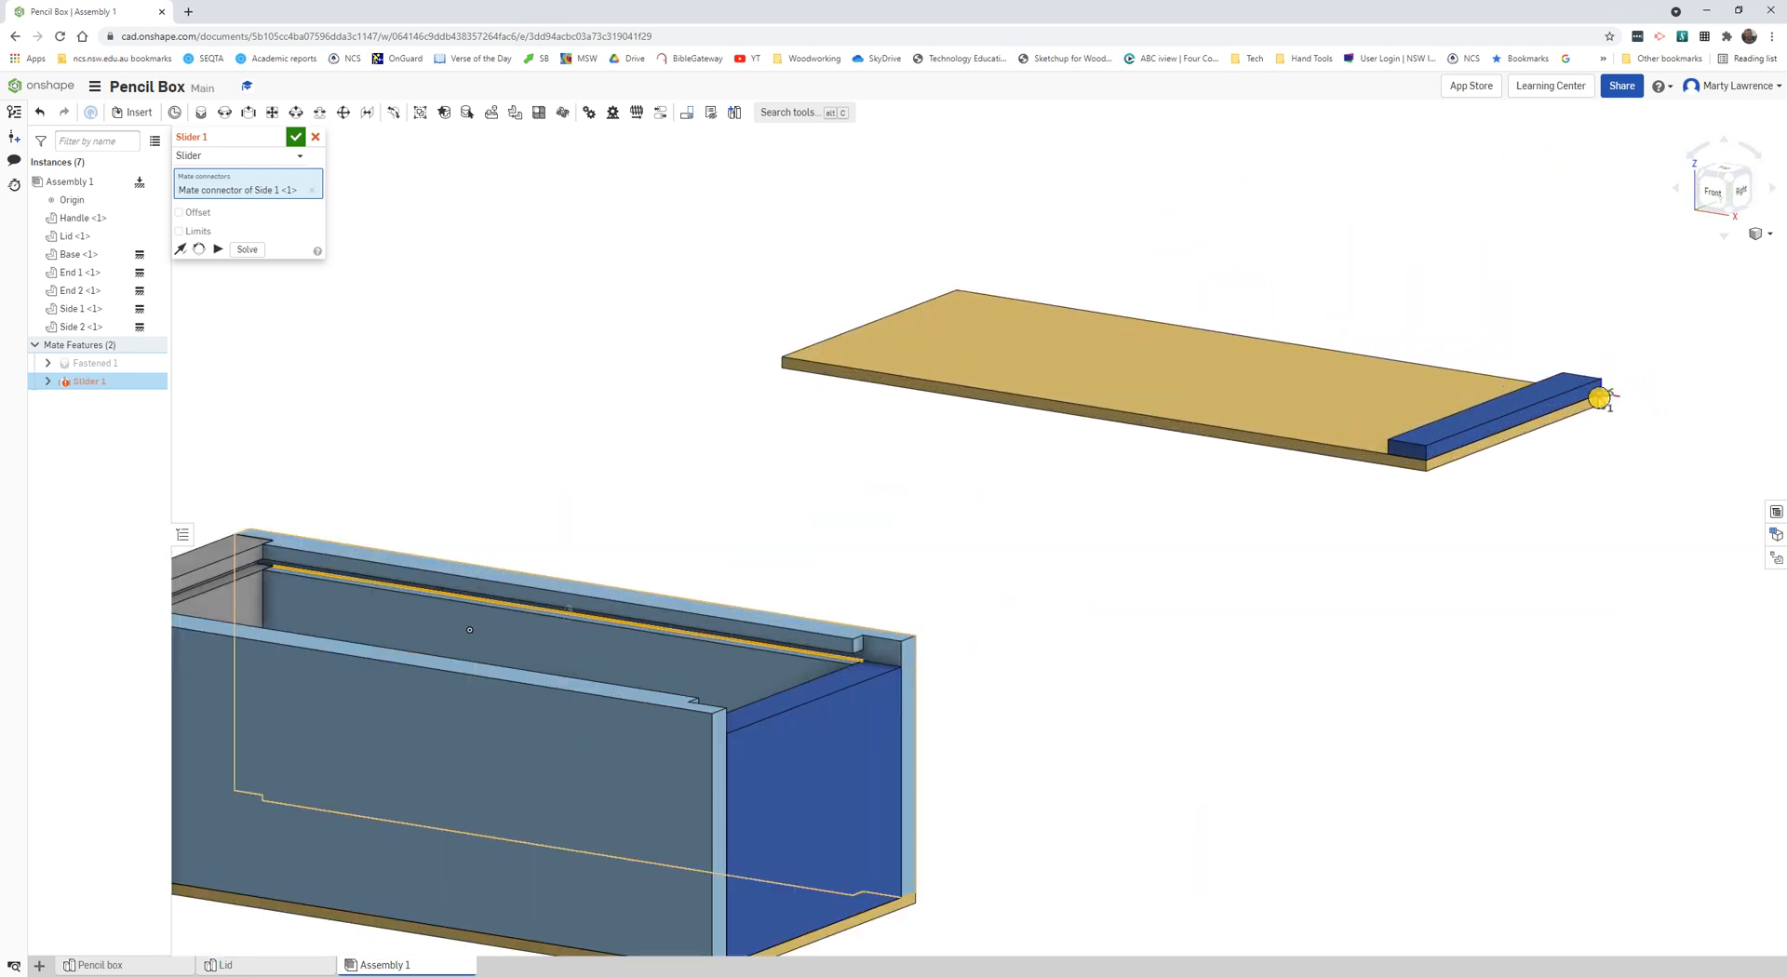
right_click_drag(1631, 412, 1494, 395)
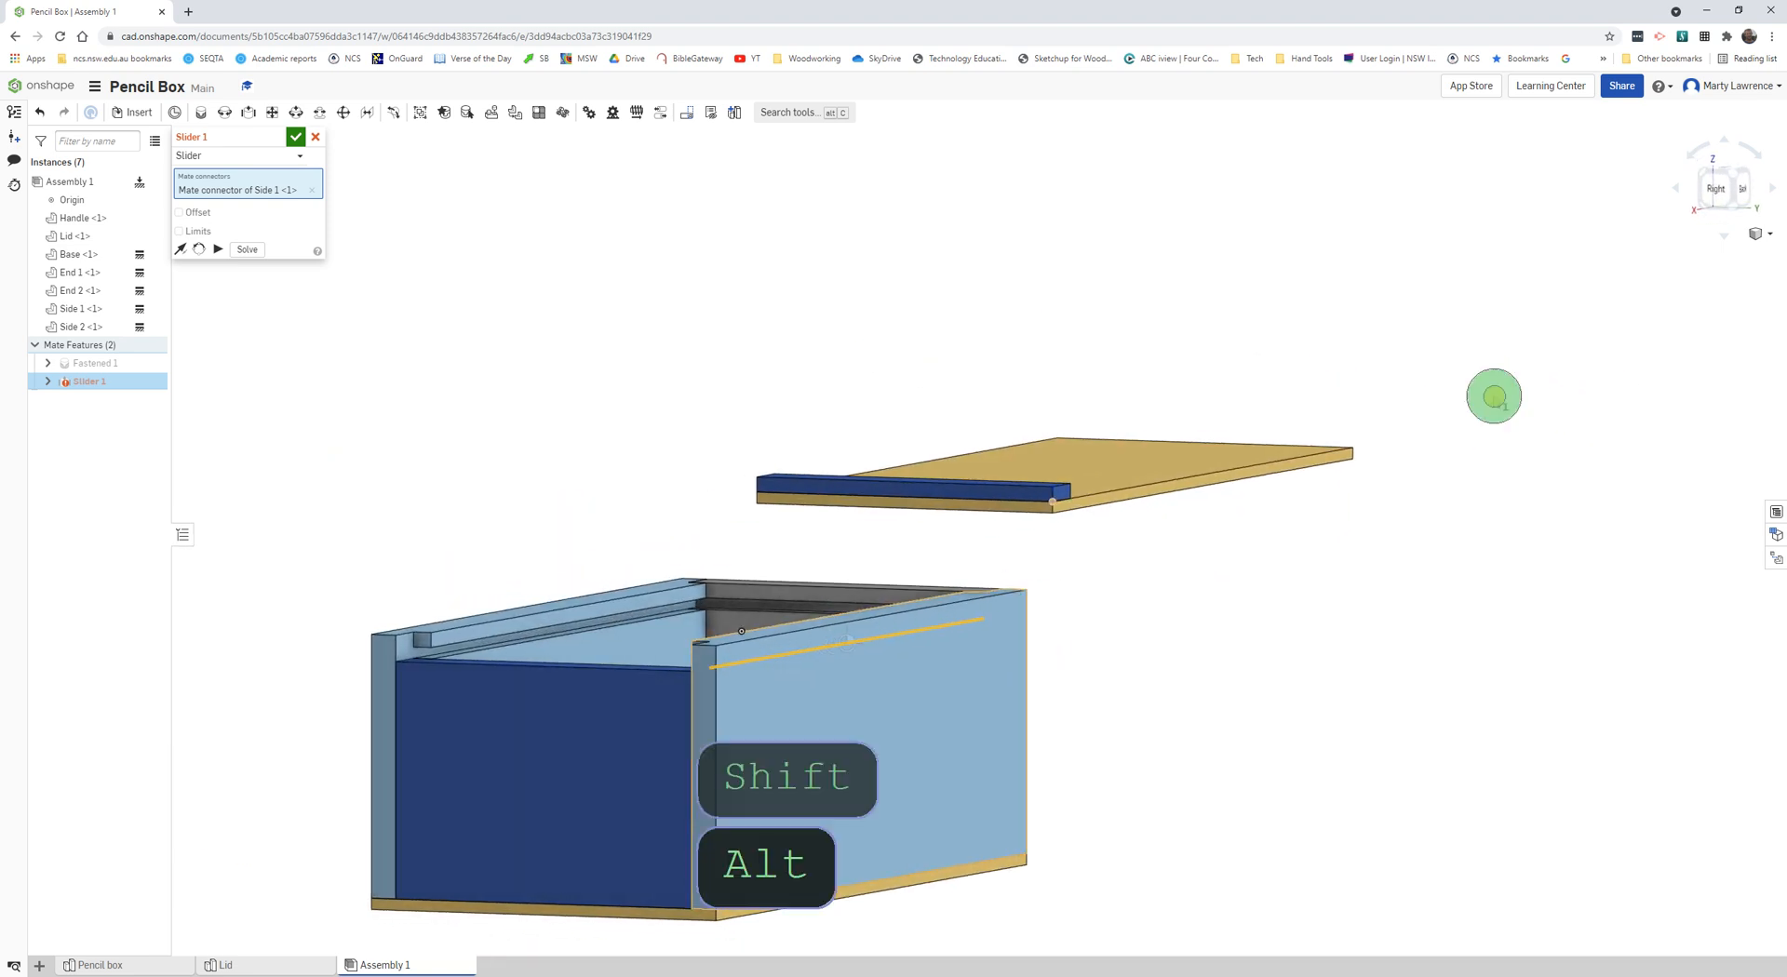
scroll(1202, 513, "up", 5, "alt+shift")
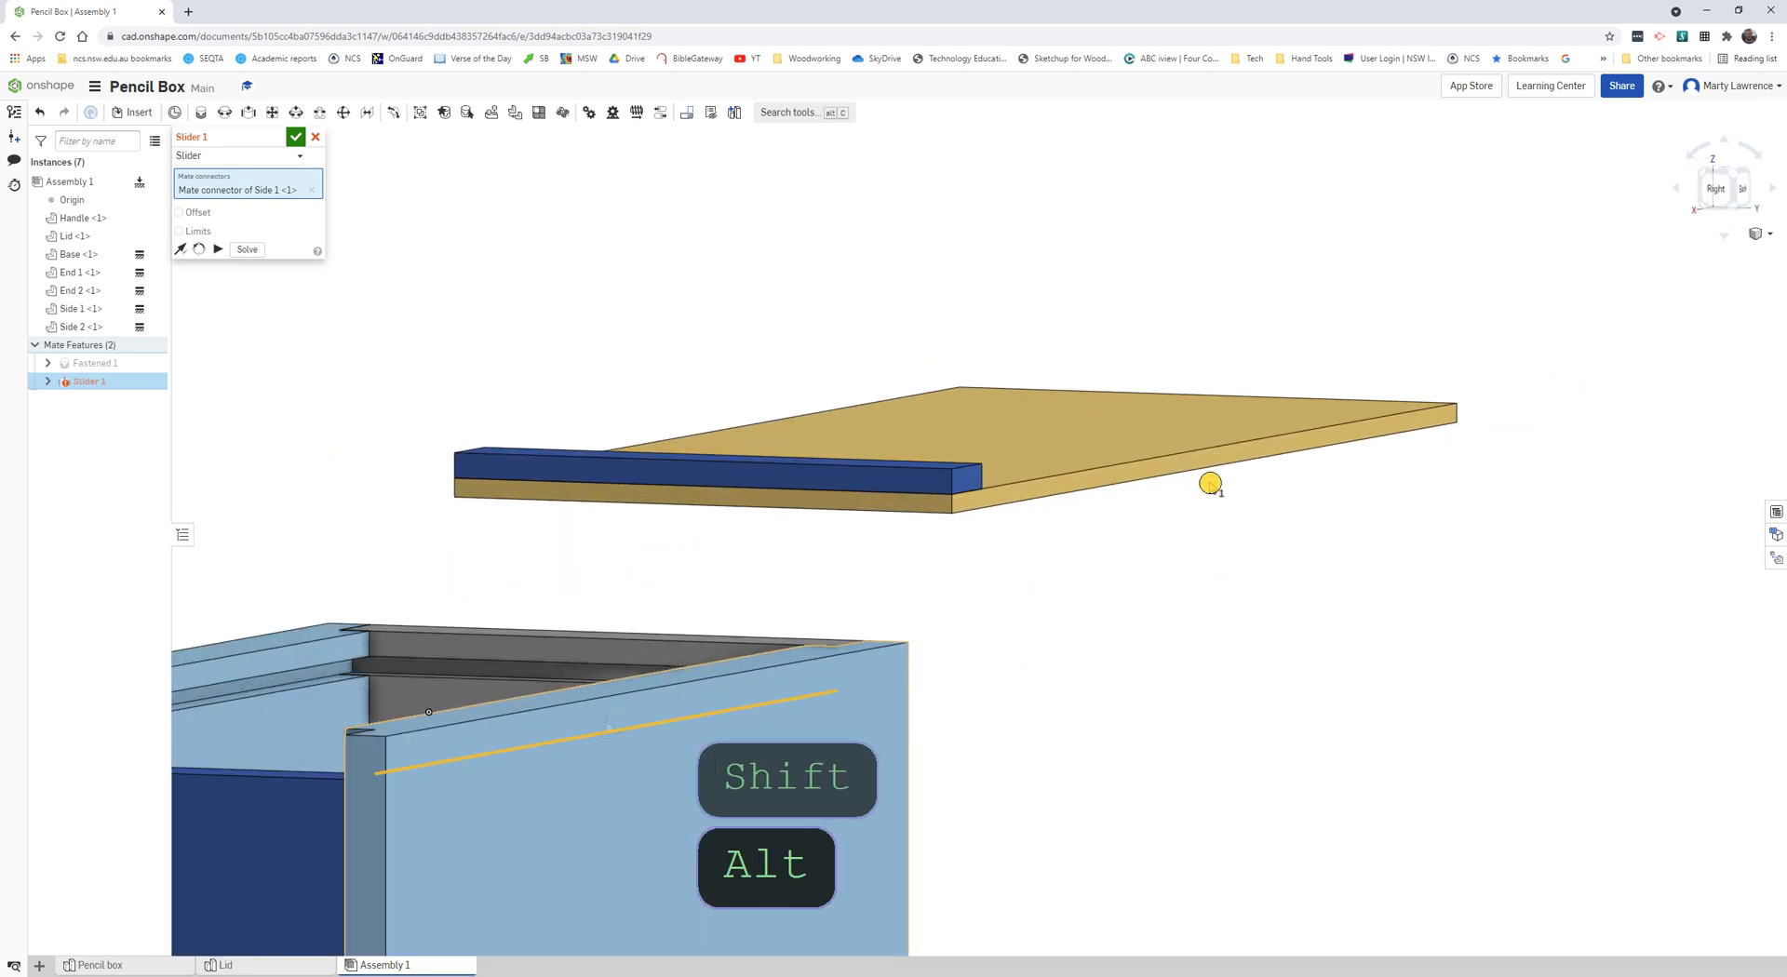
scroll(1204, 468, "up", 2, "alt+shift")
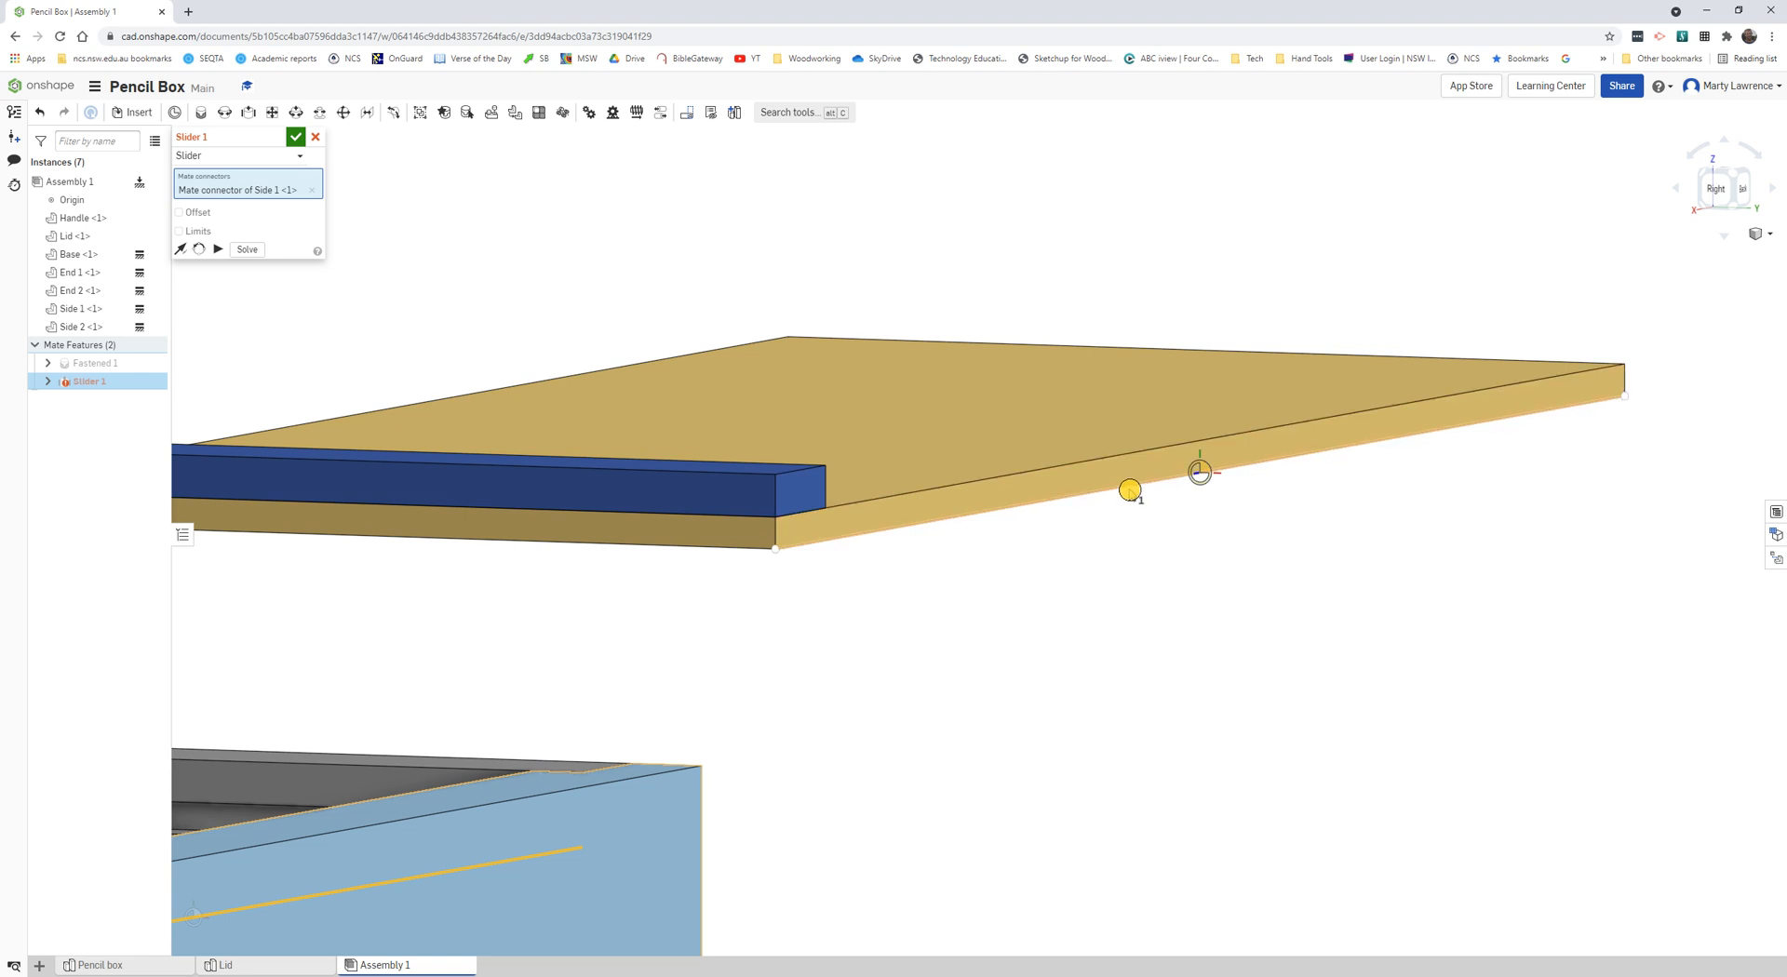
left_click(1130, 490)
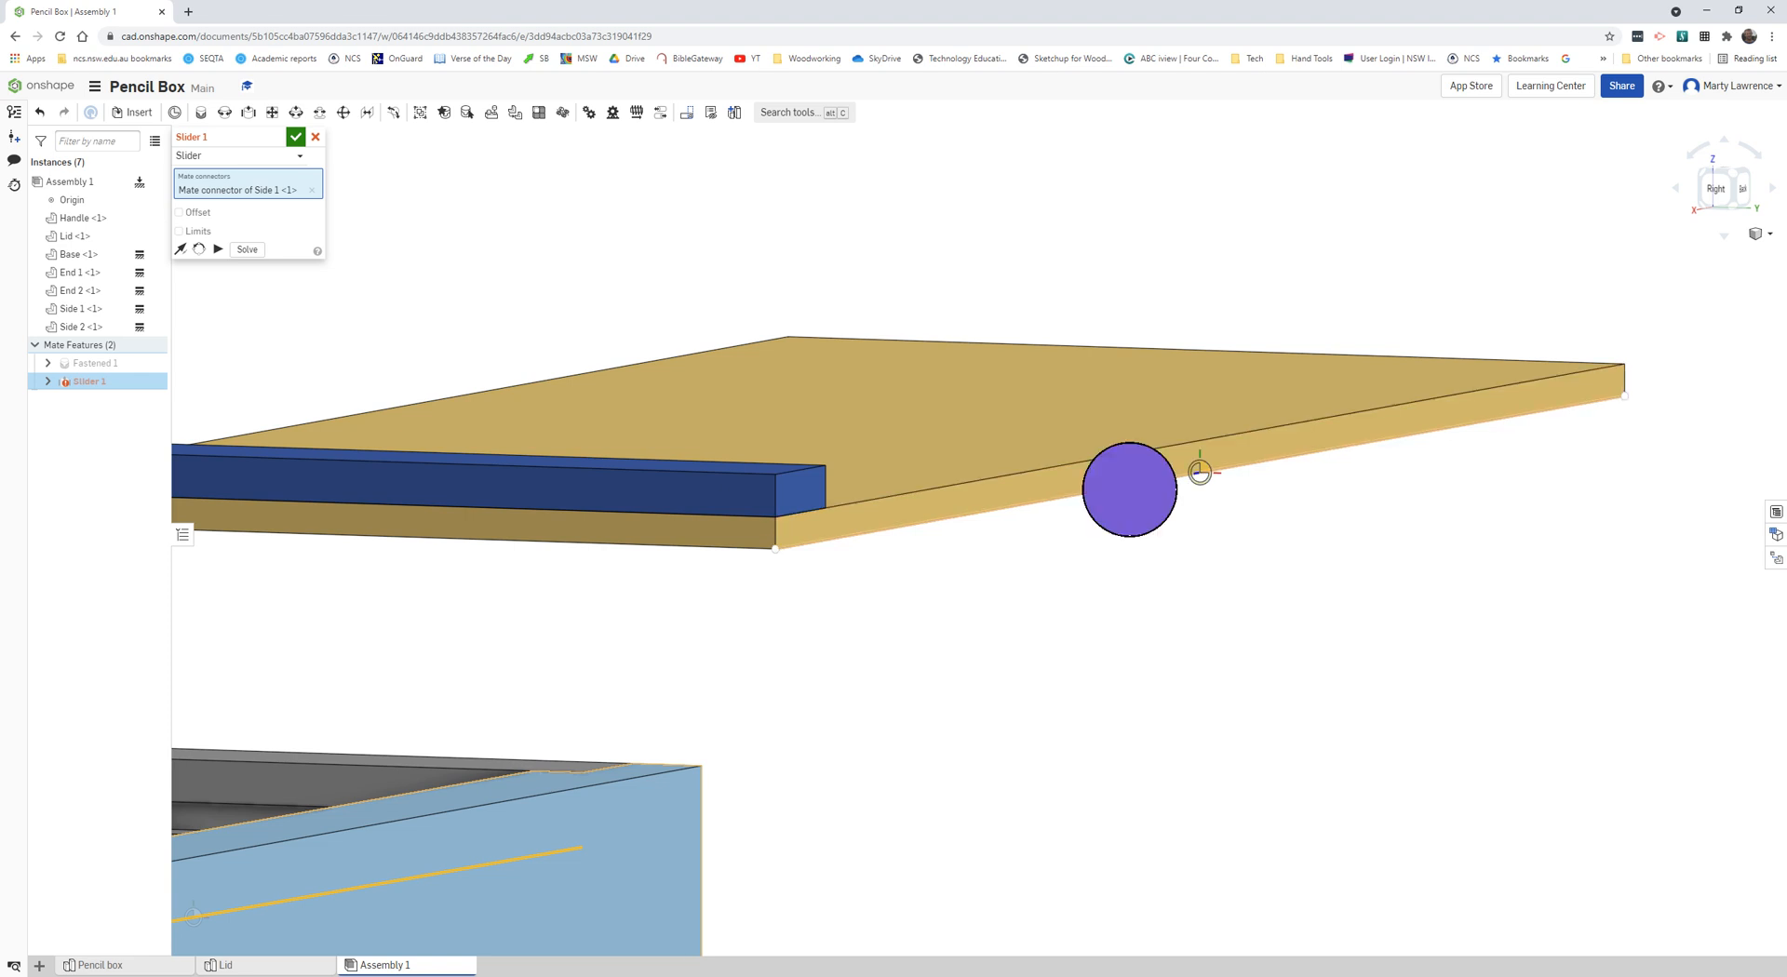
Check how the lid sits in the box grooves and try the slider mate's primary-axis flip and secondary-axis reorientation.
scroll(1129, 562, "down", 3)
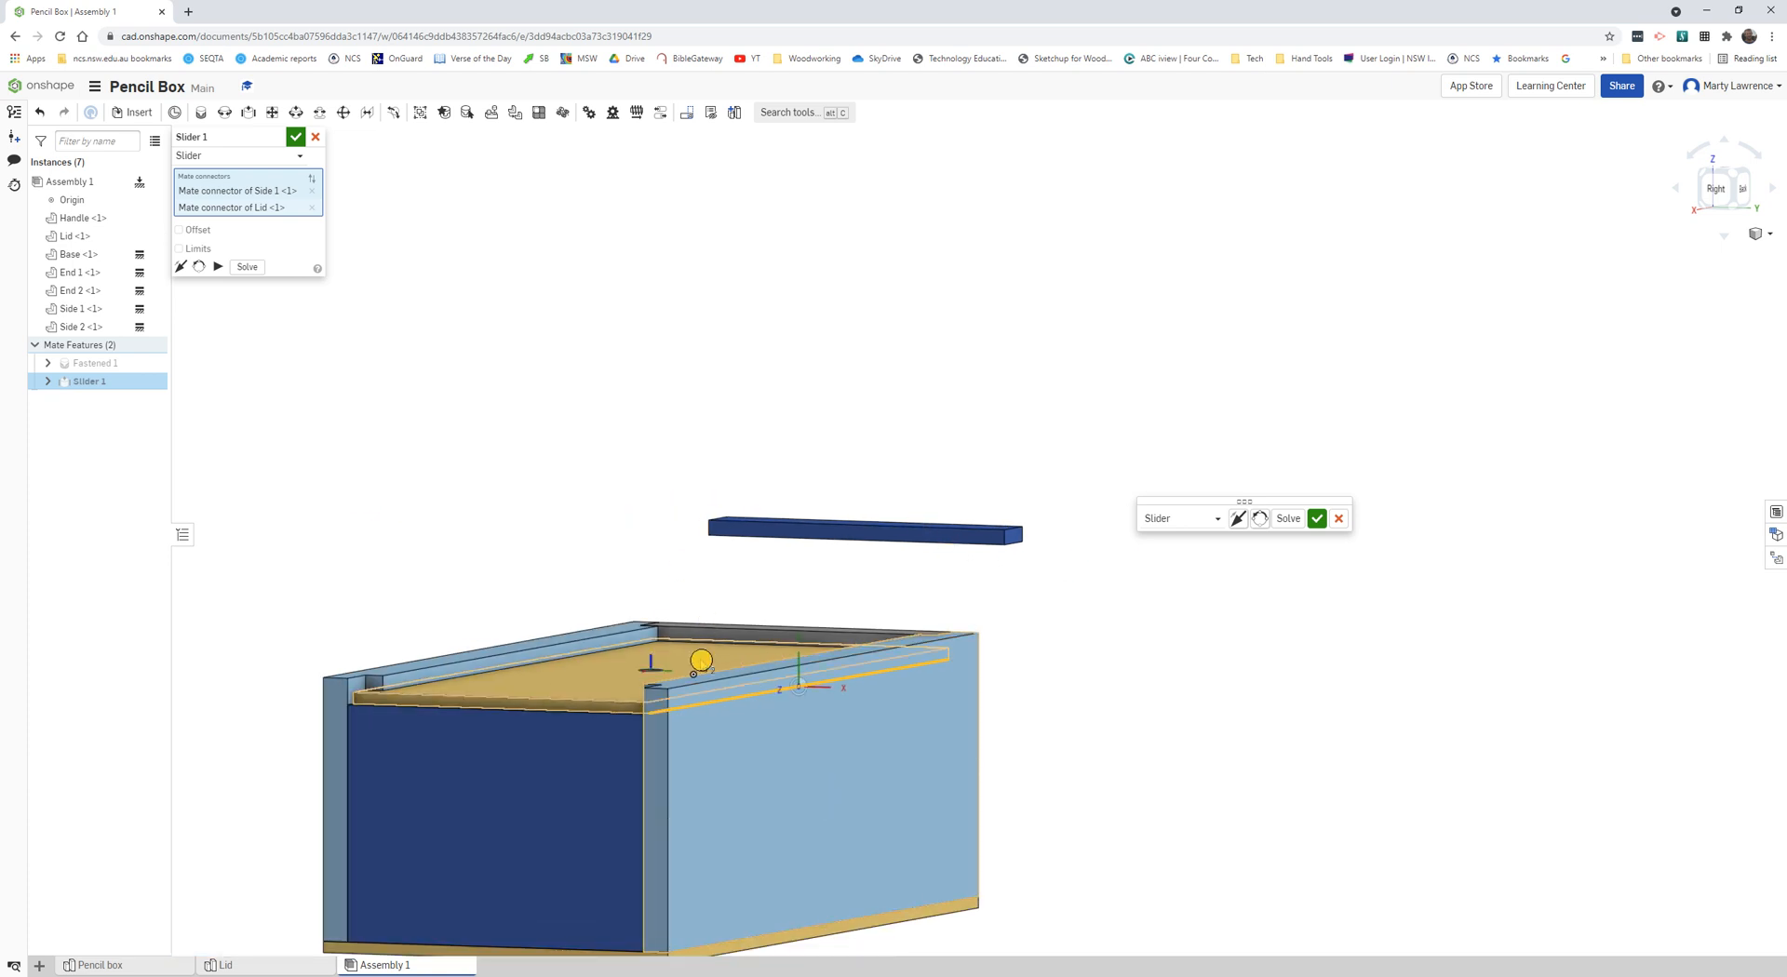
right_click_drag(679, 657, 872, 655)
key("alt")
key("alt")
key("shift")
scroll(875, 653, "up", 2)
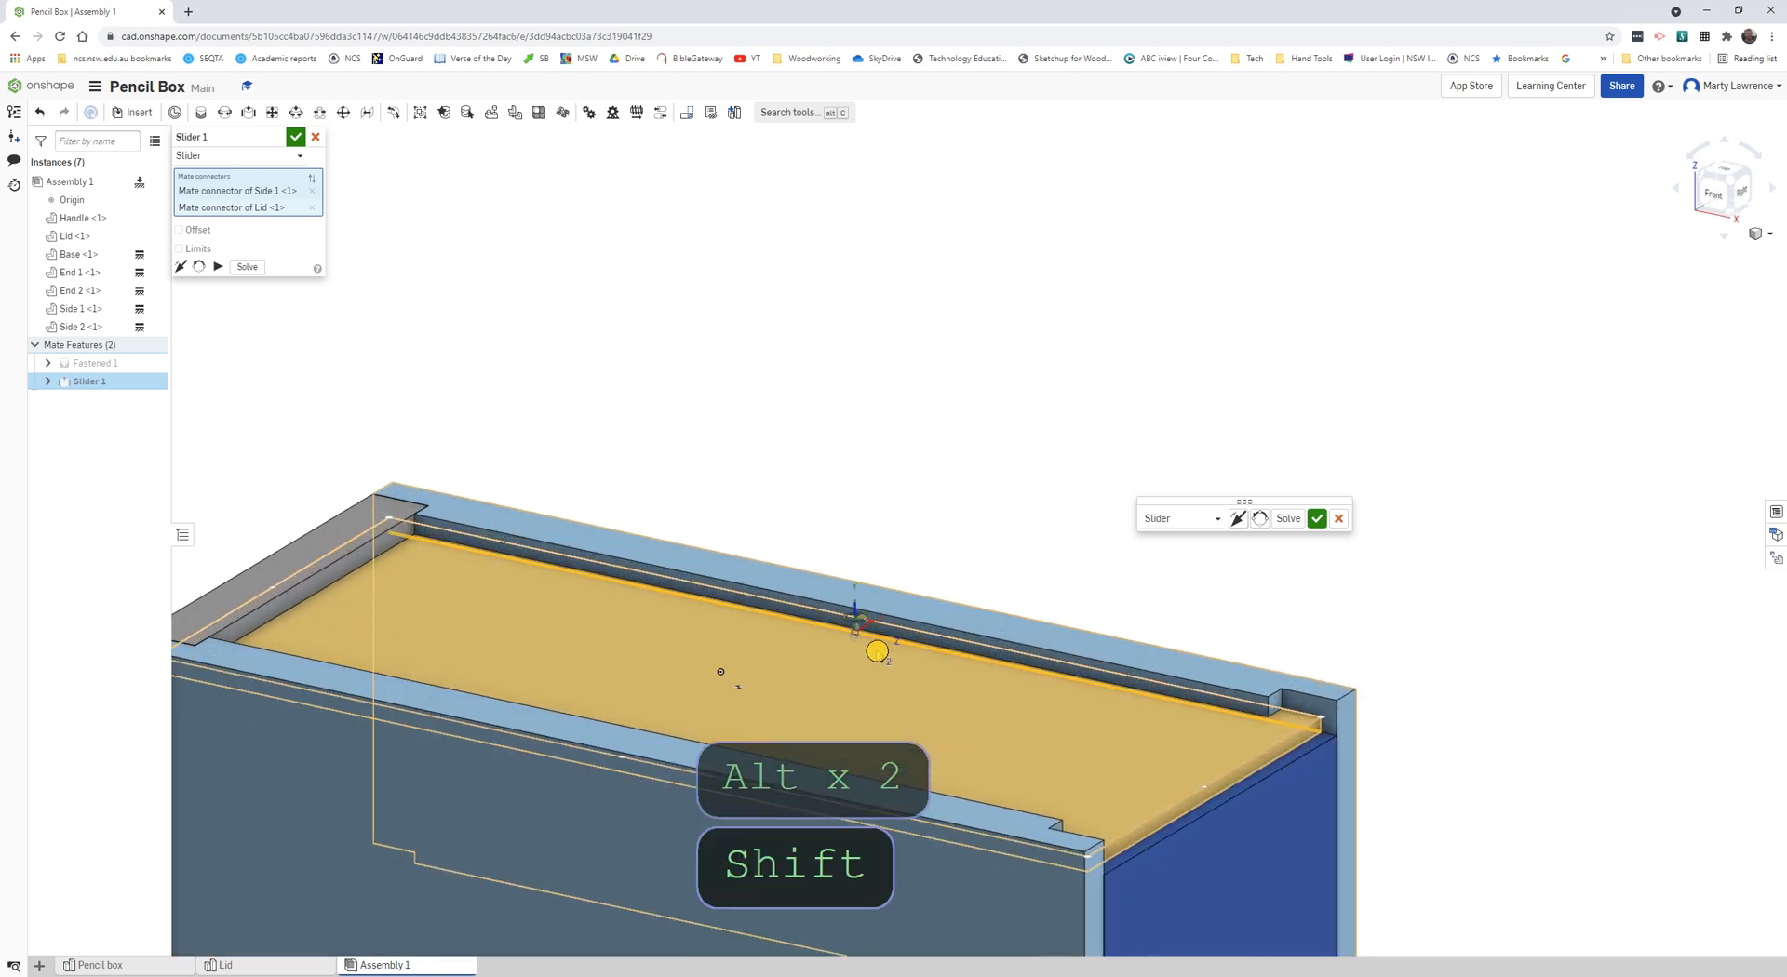
scroll(876, 652, "down", 1)
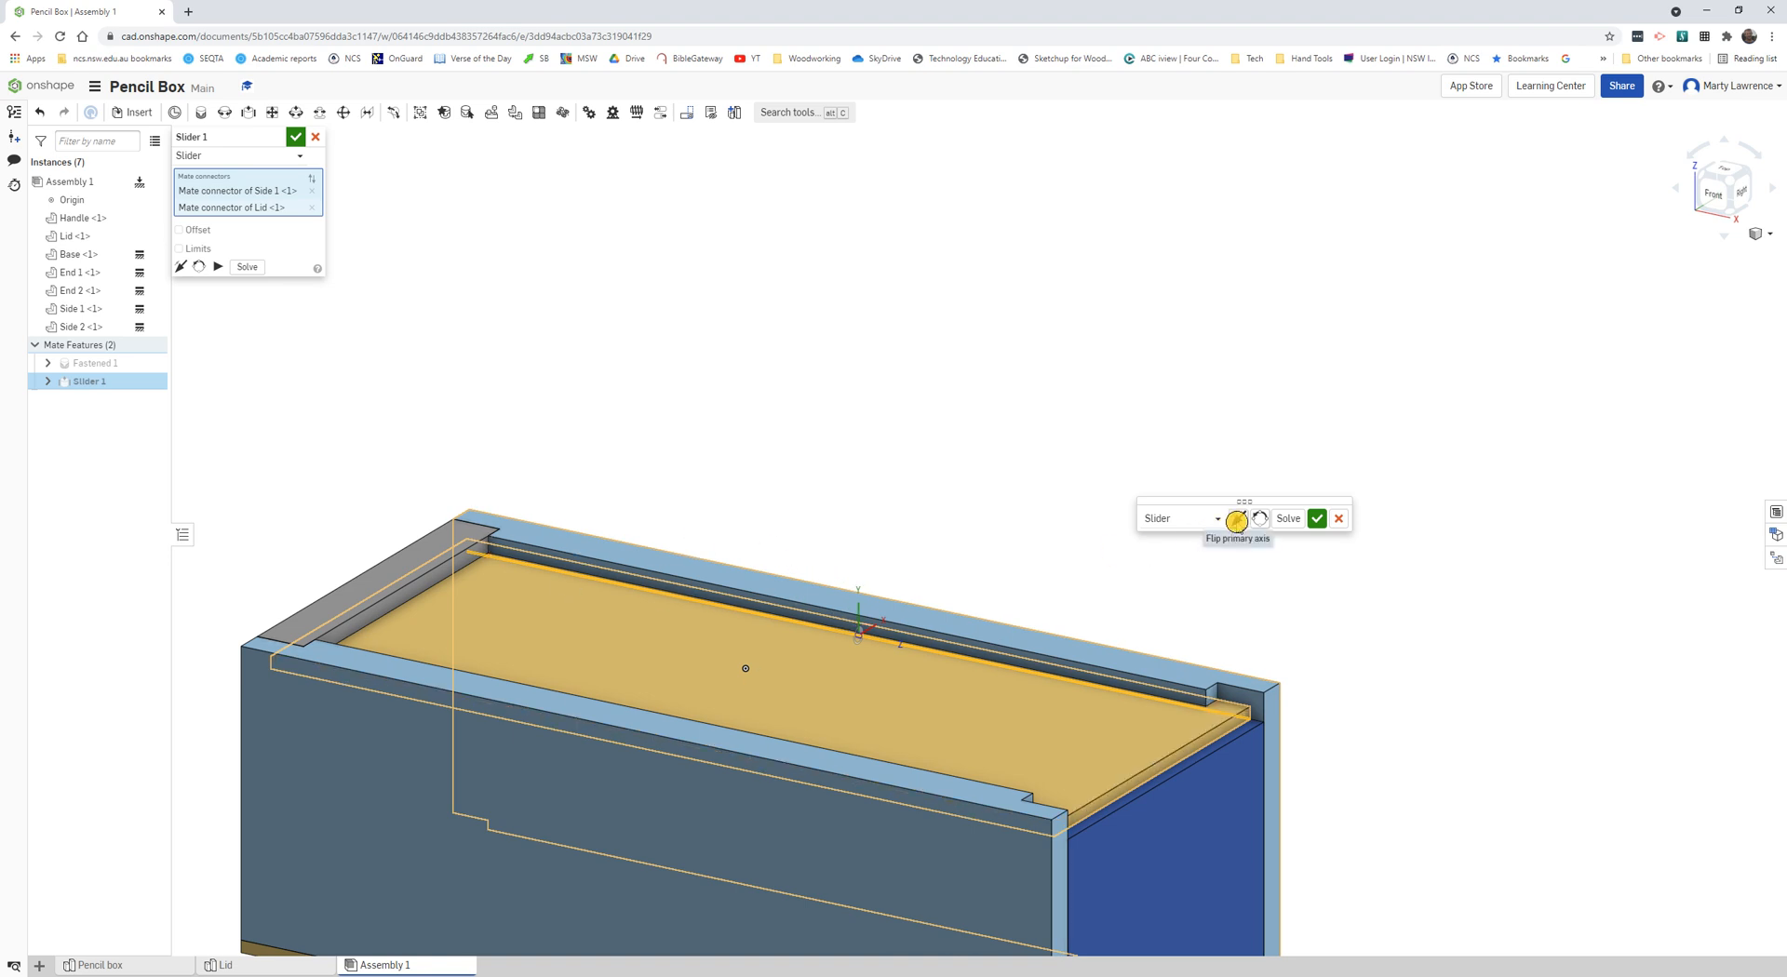
left_click(1236, 520)
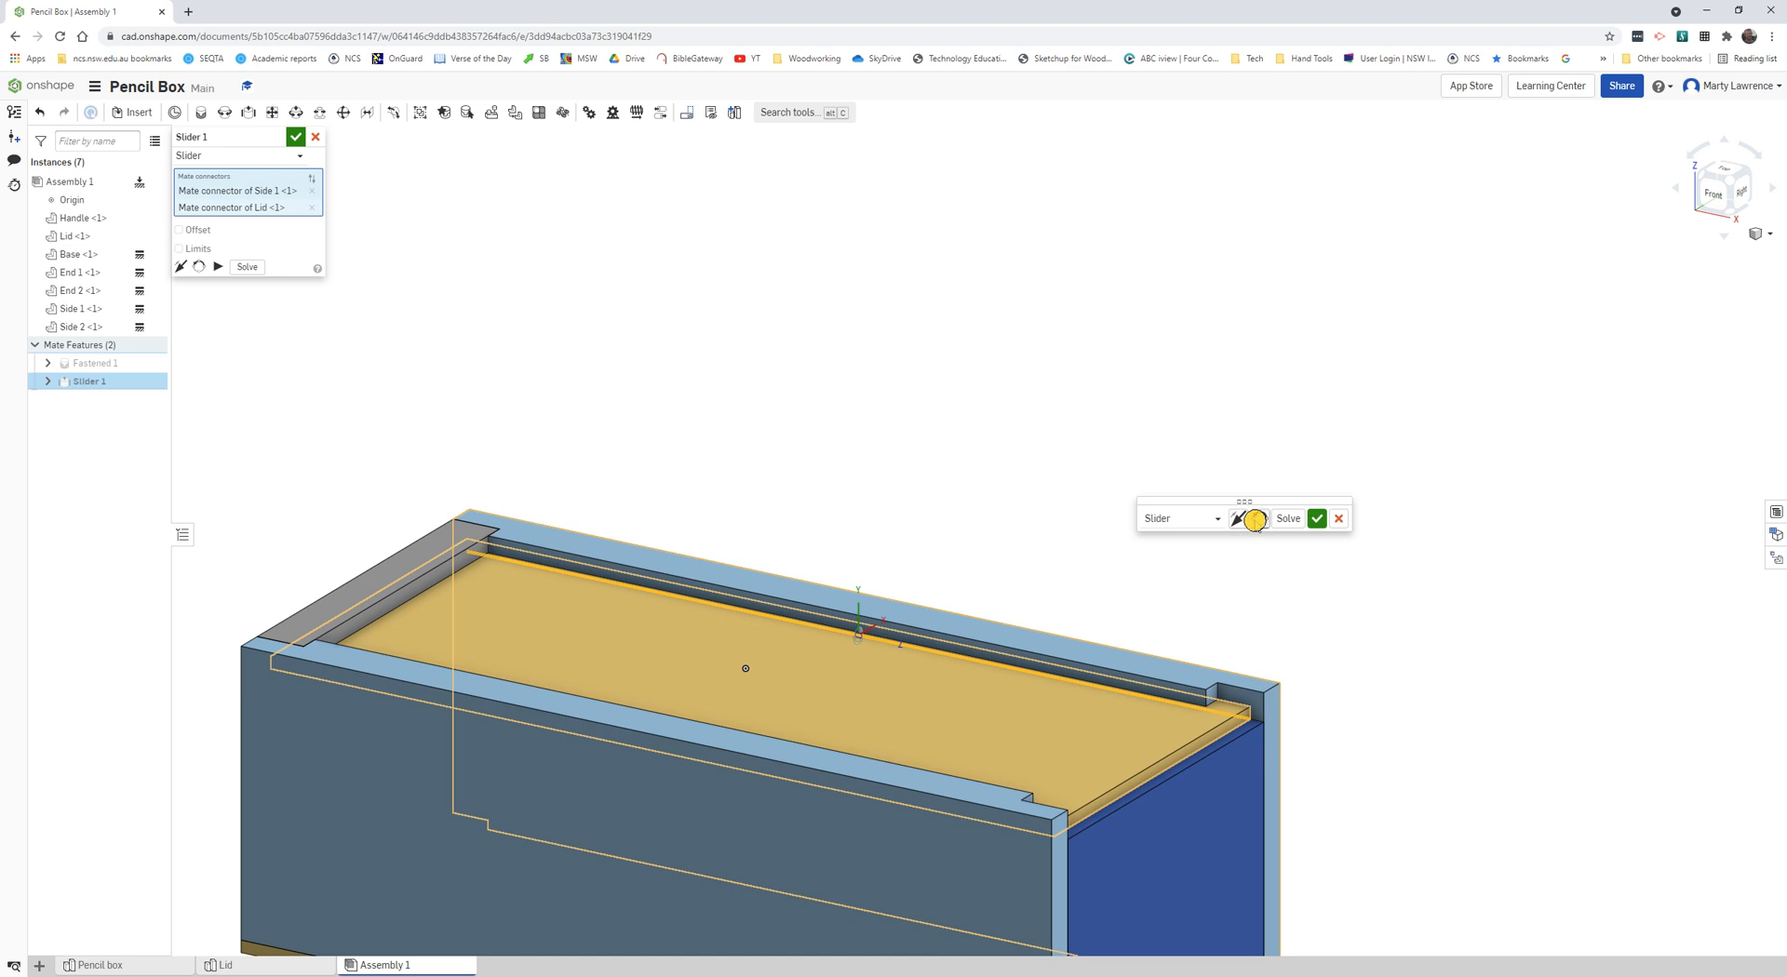
left_click(1254, 520)
left_click(1254, 520)
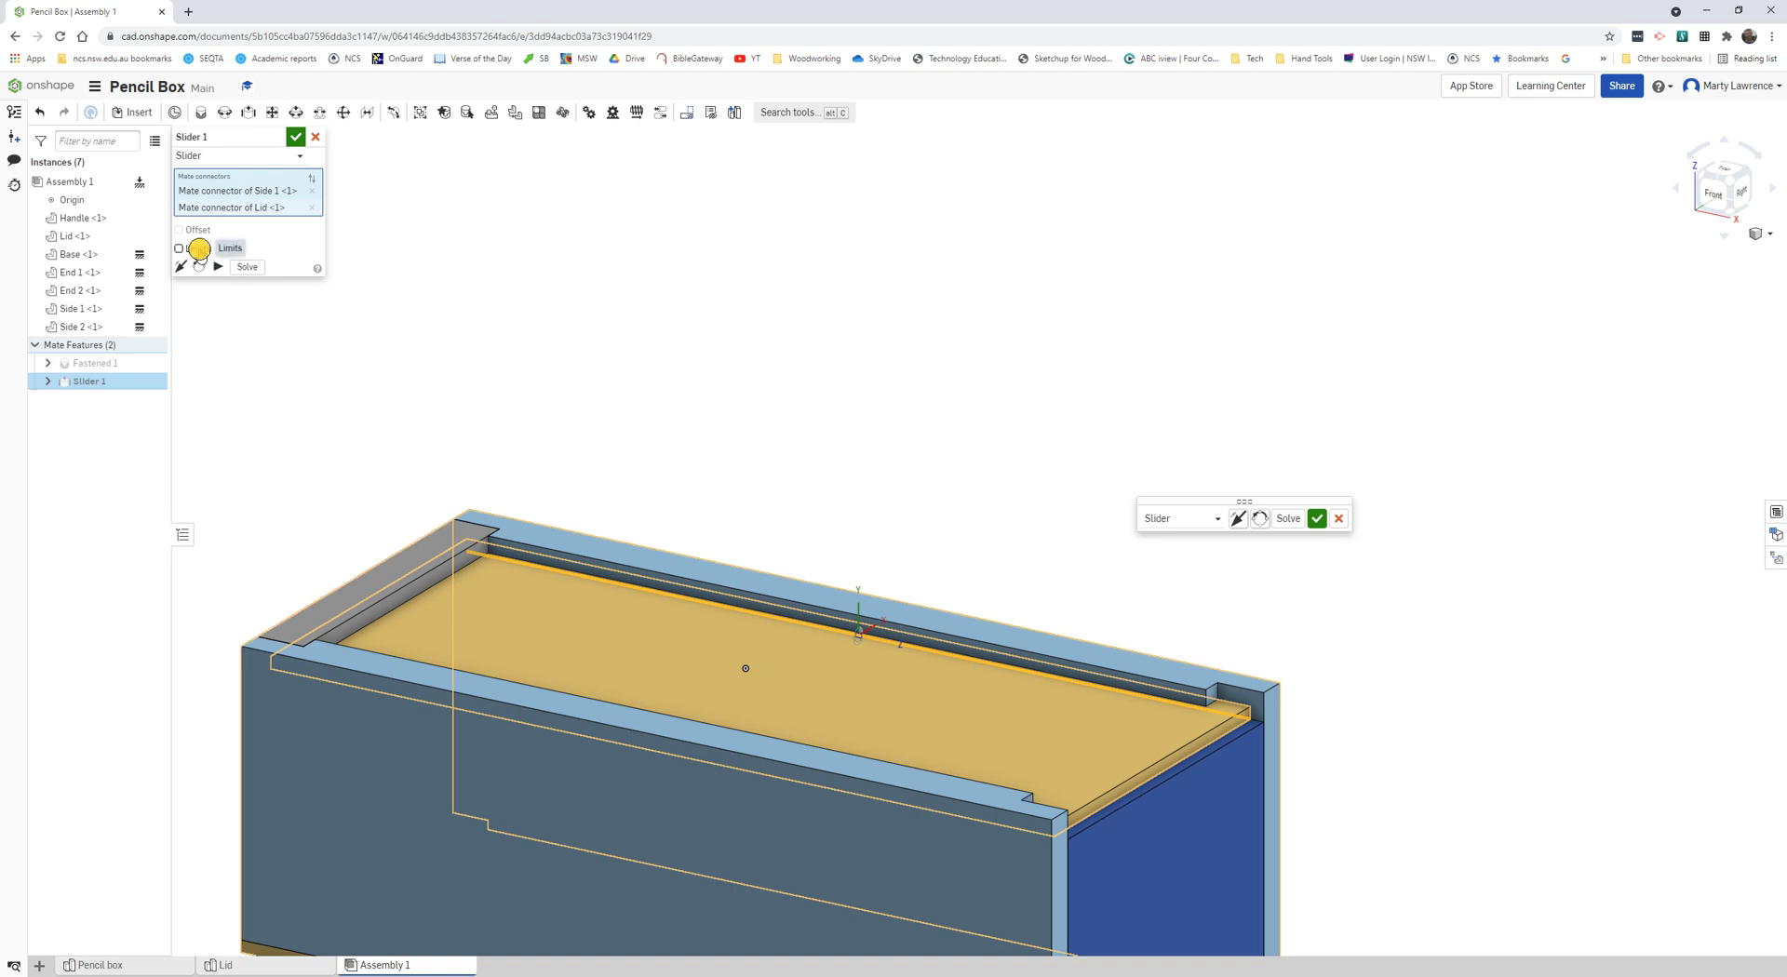
Enable limits on the slider mate, with a minimum Z distance of -180 mm and a maximum of -3.5 mm.
left_click(199, 250)
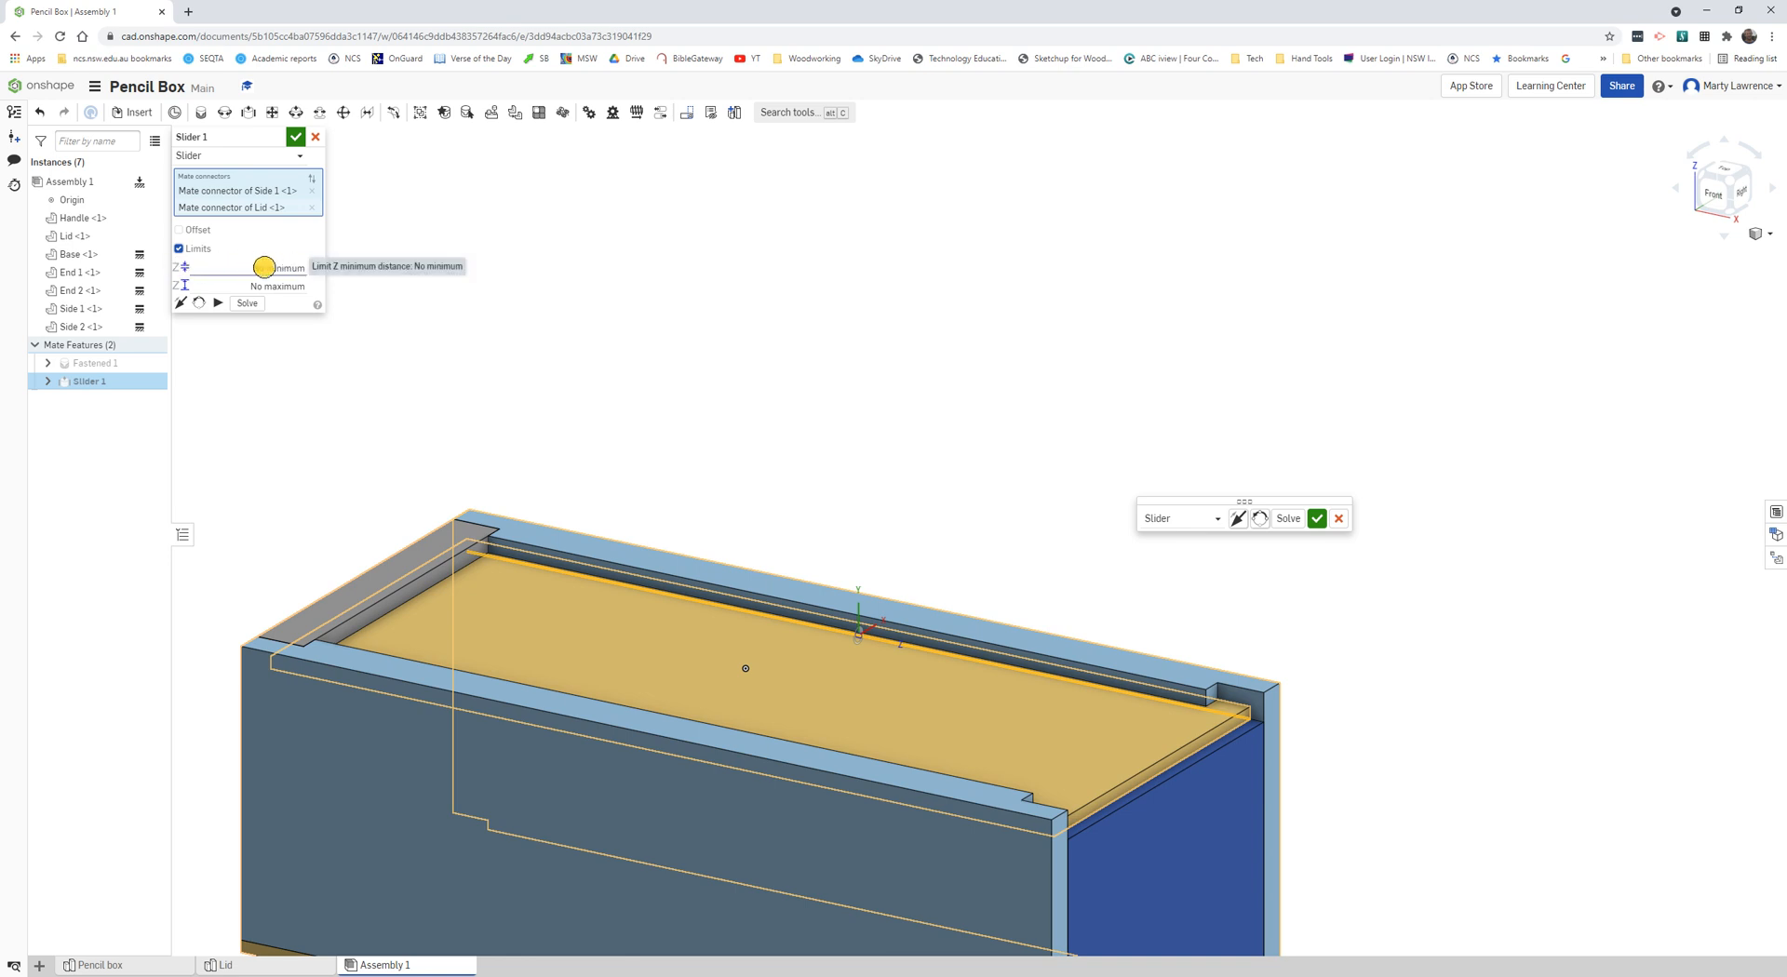
left_click(268, 267)
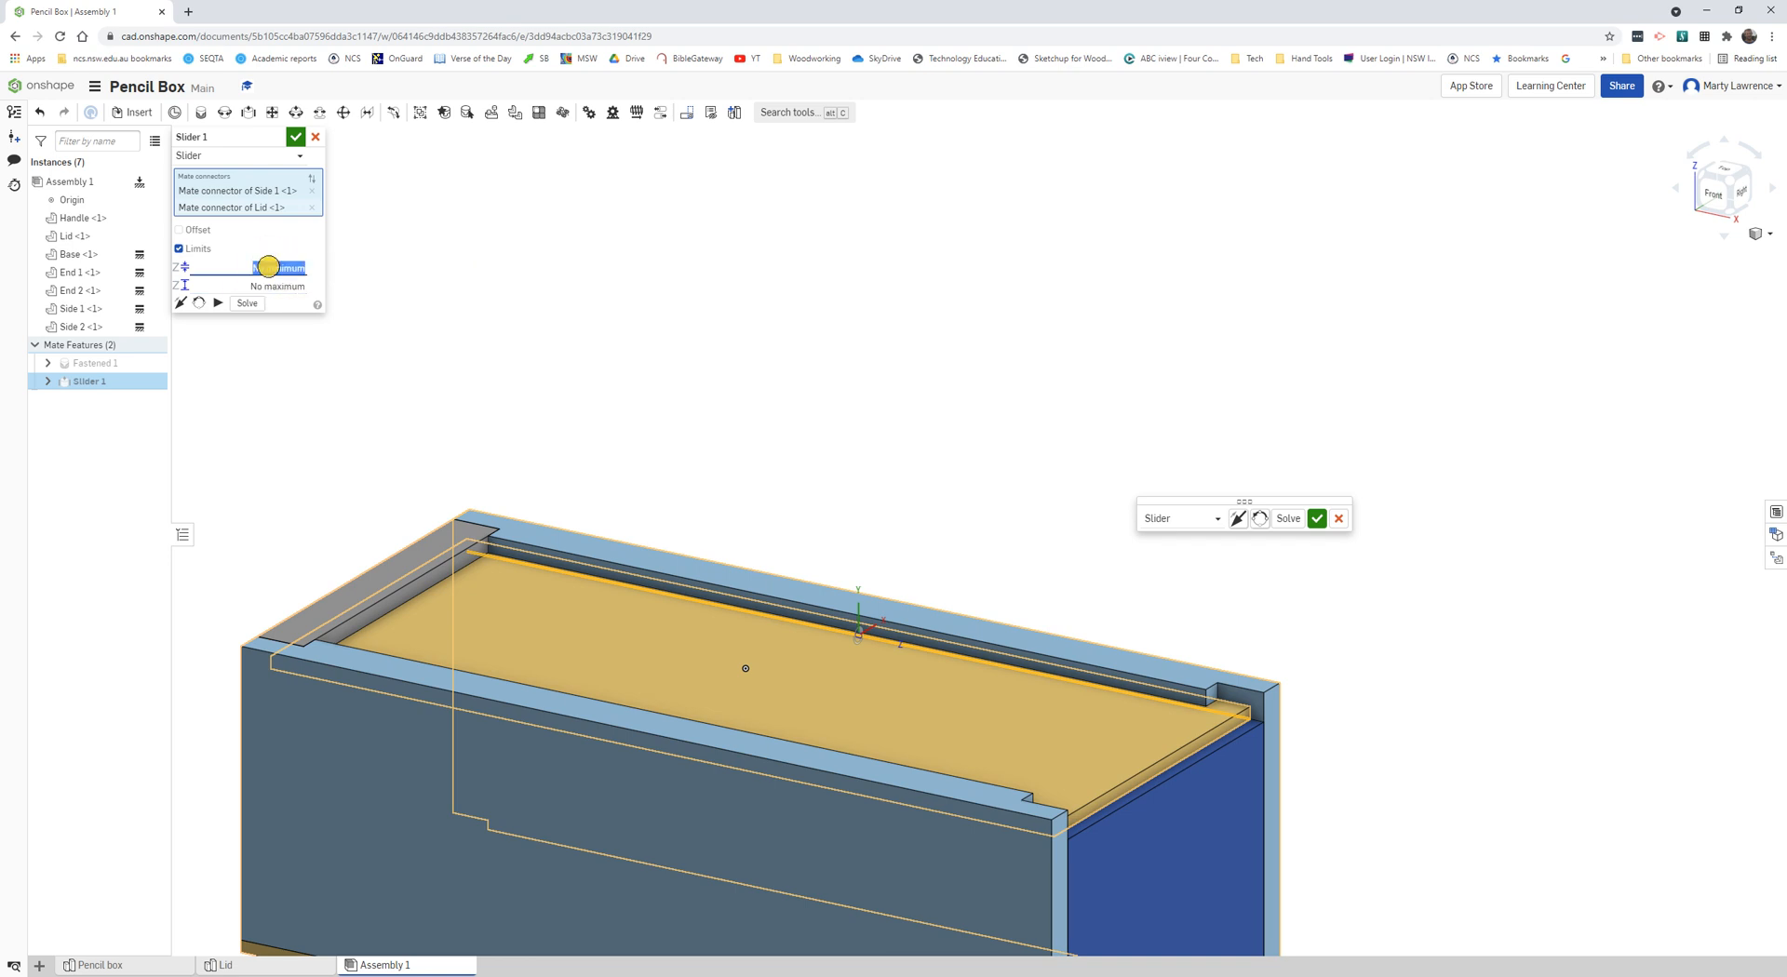
type("-")
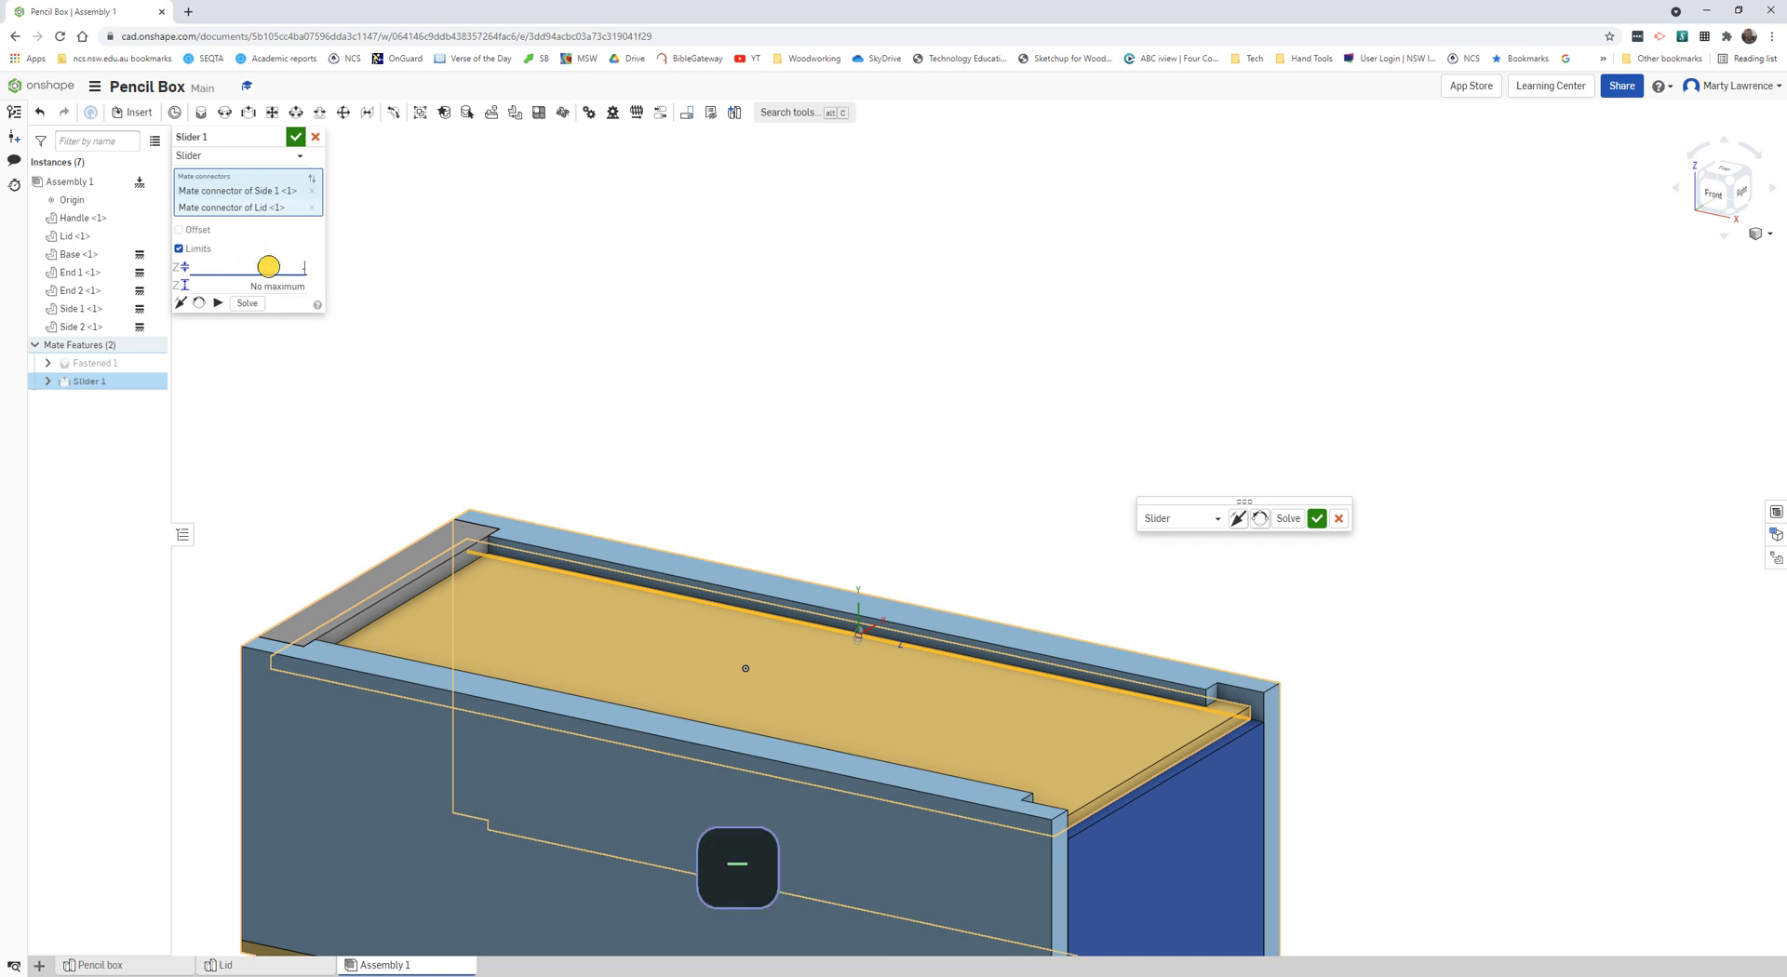
type("180")
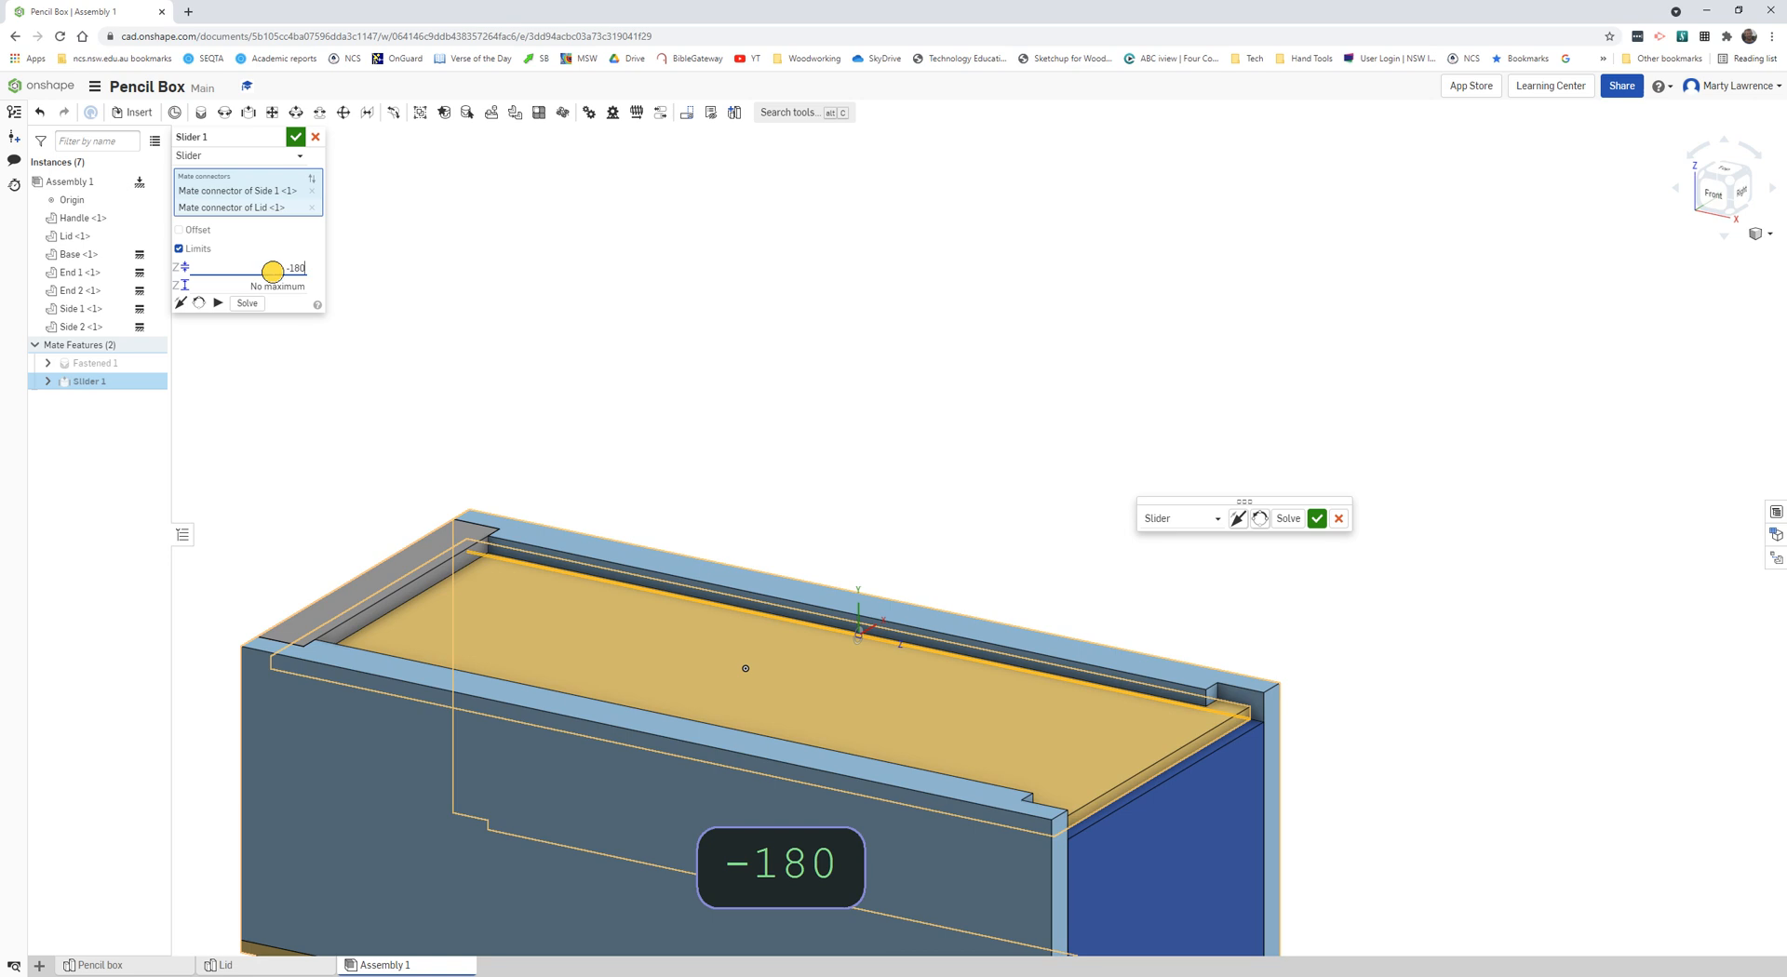
left_click(269, 286)
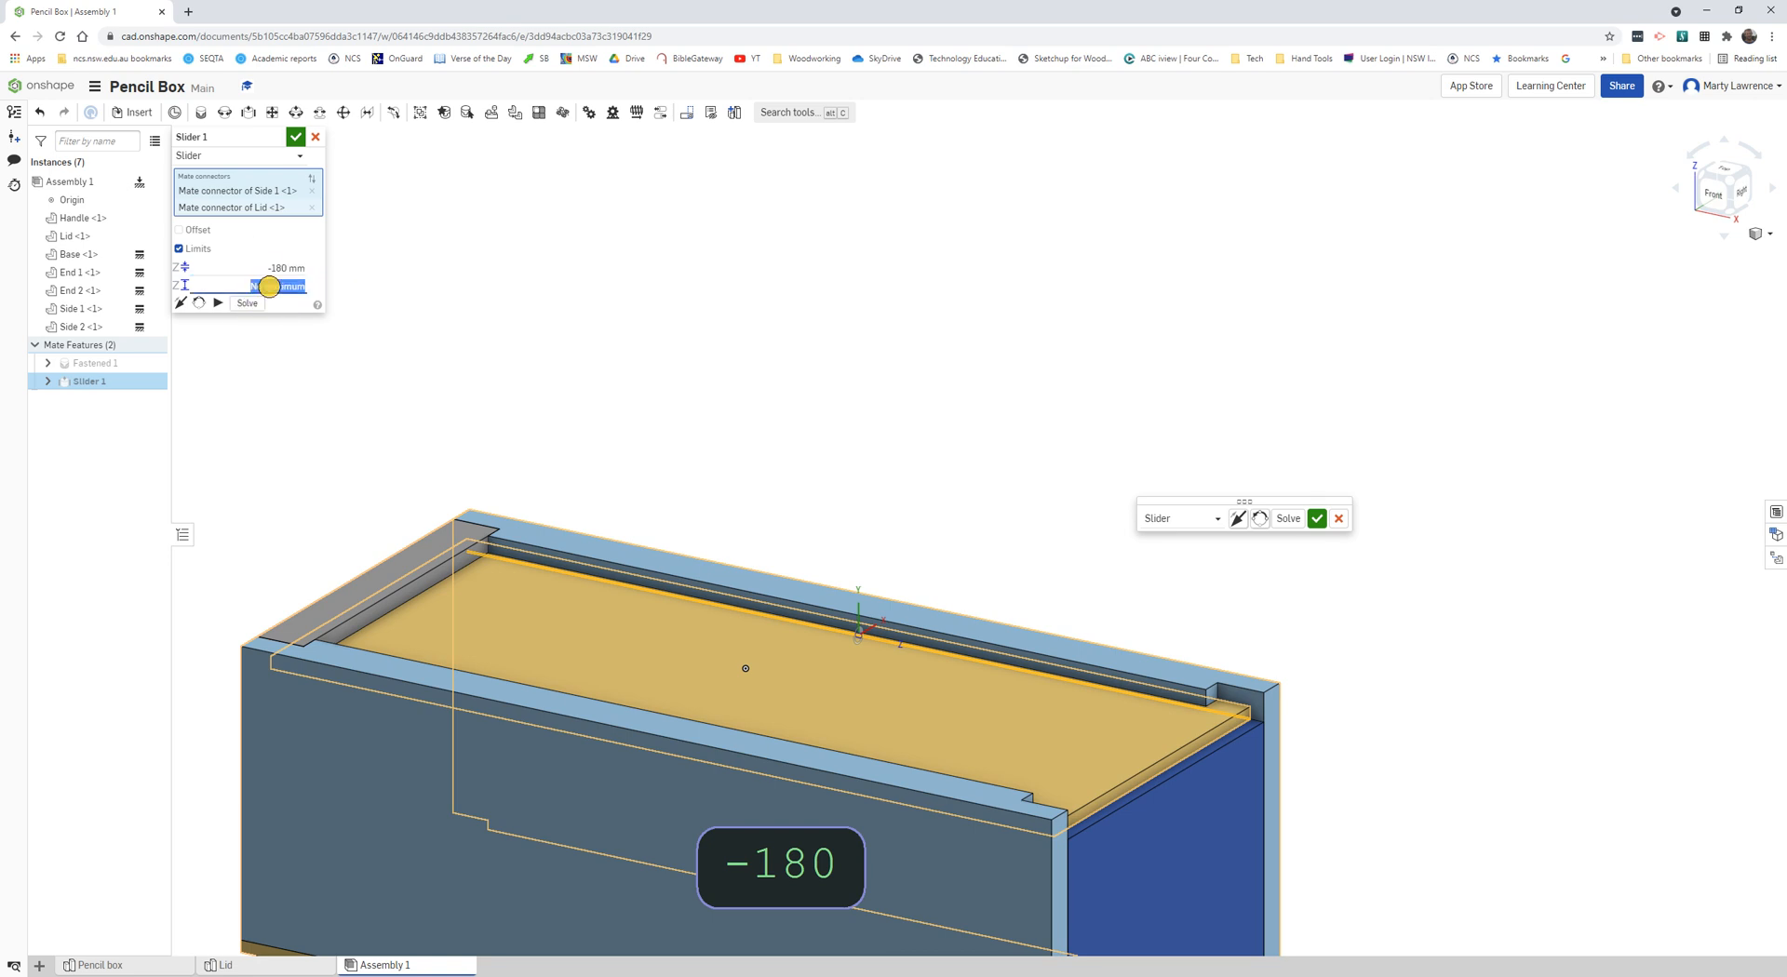
type("-")
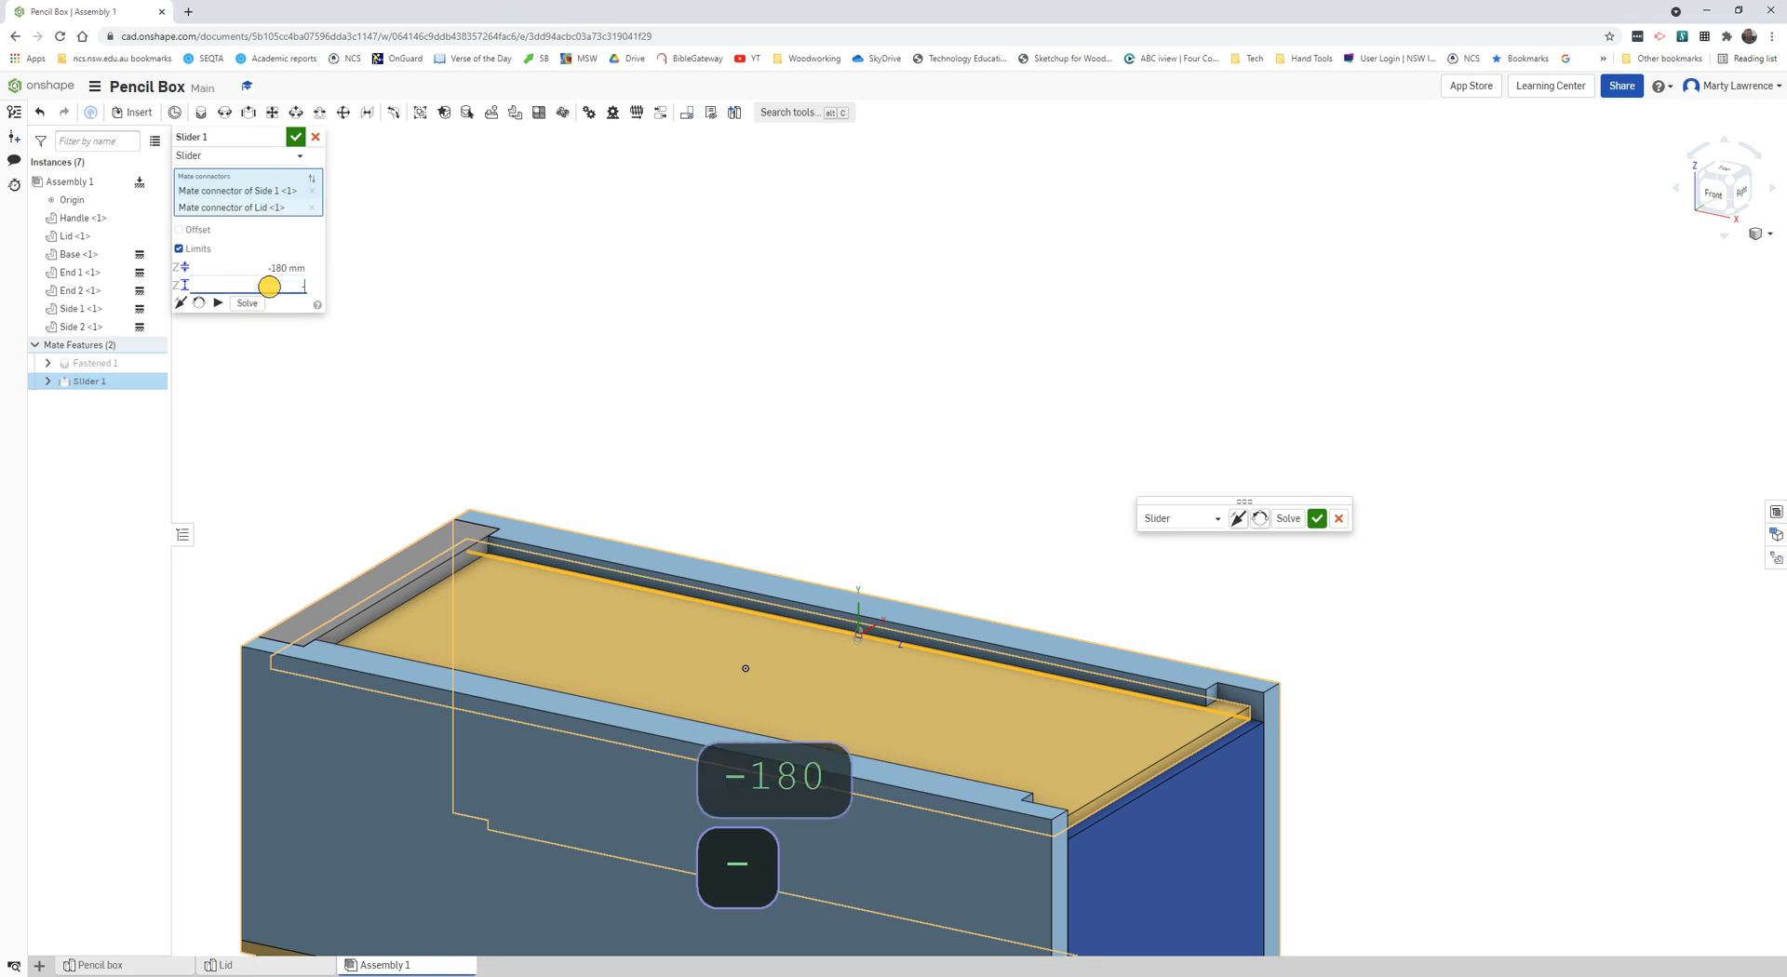
type("3.5")
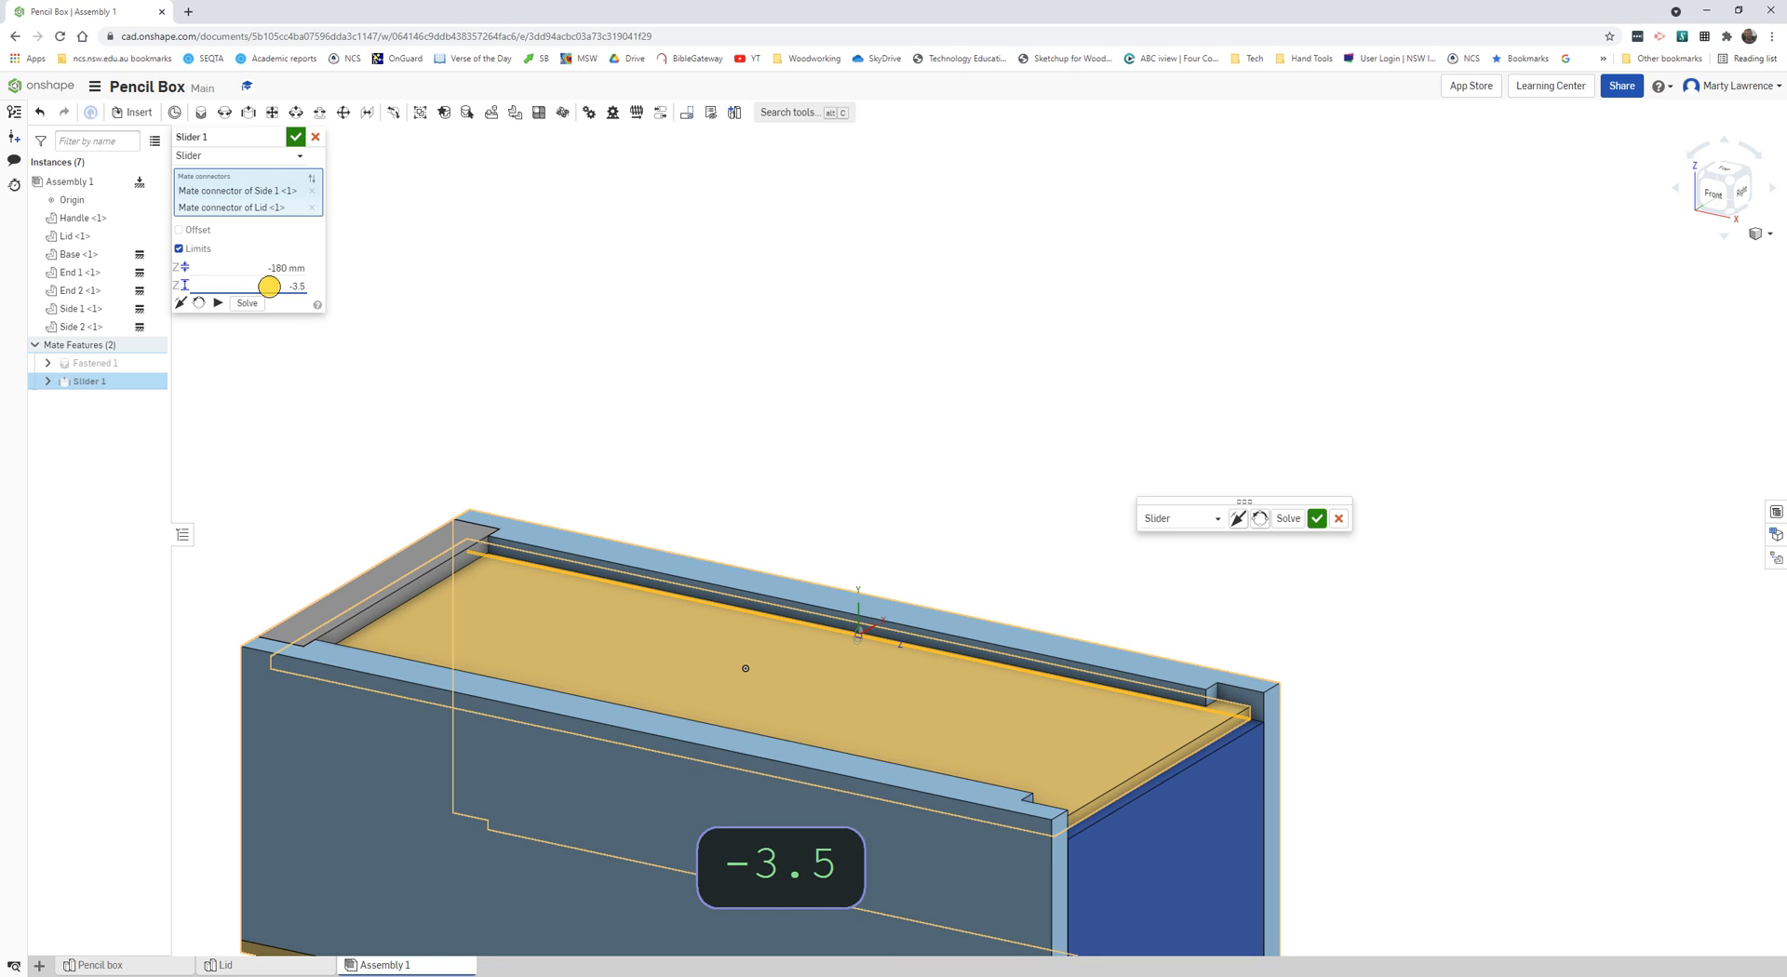
key("Return")
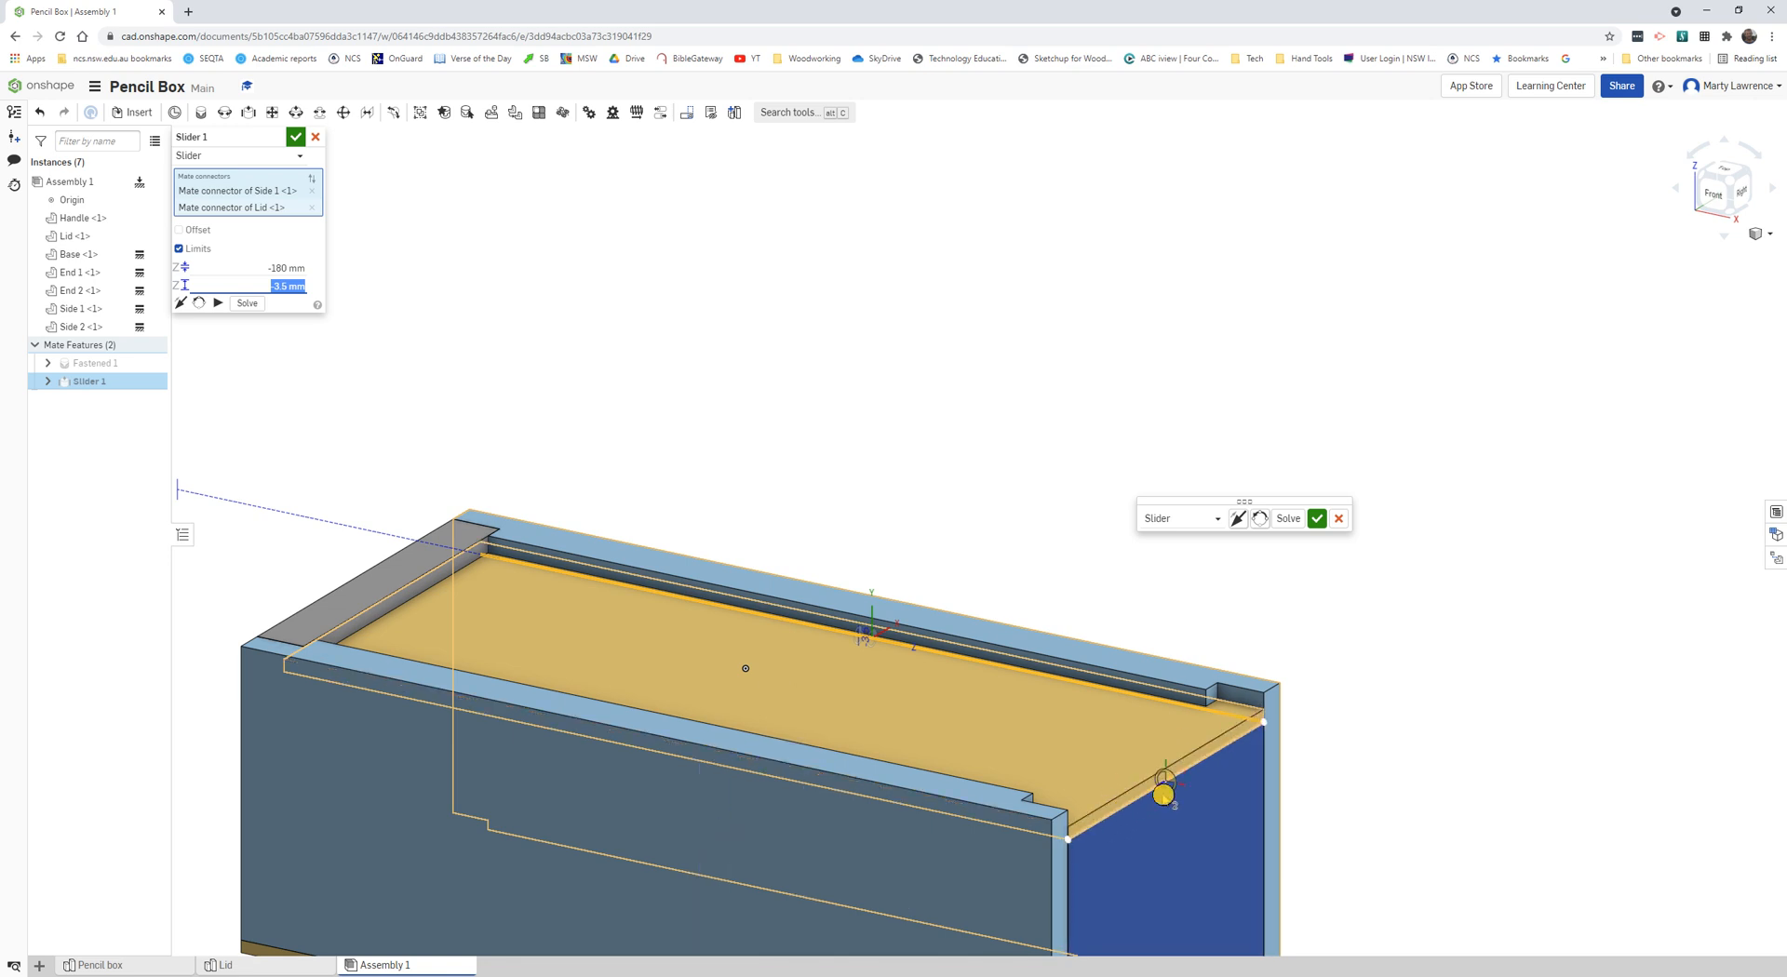
Try sliding the lid within its limits, solve and animate the slider mate, and accept it.
scroll(1128, 708, "up", 3)
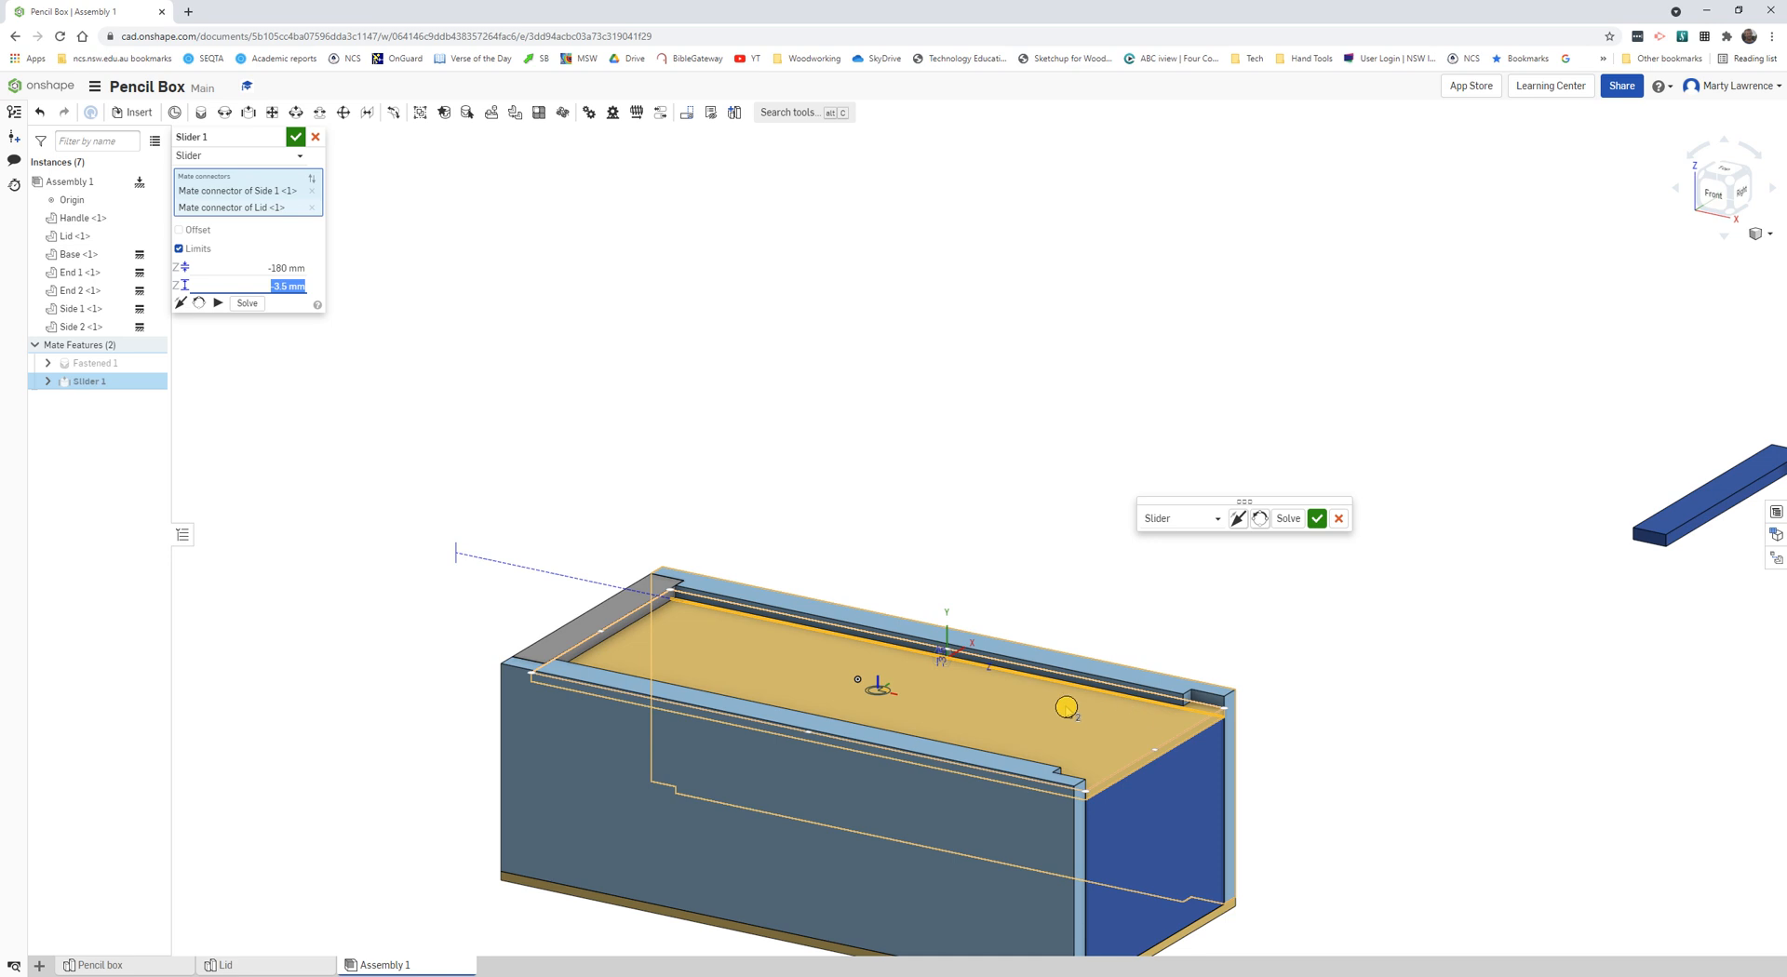
left_click_drag(1018, 705, 976, 615)
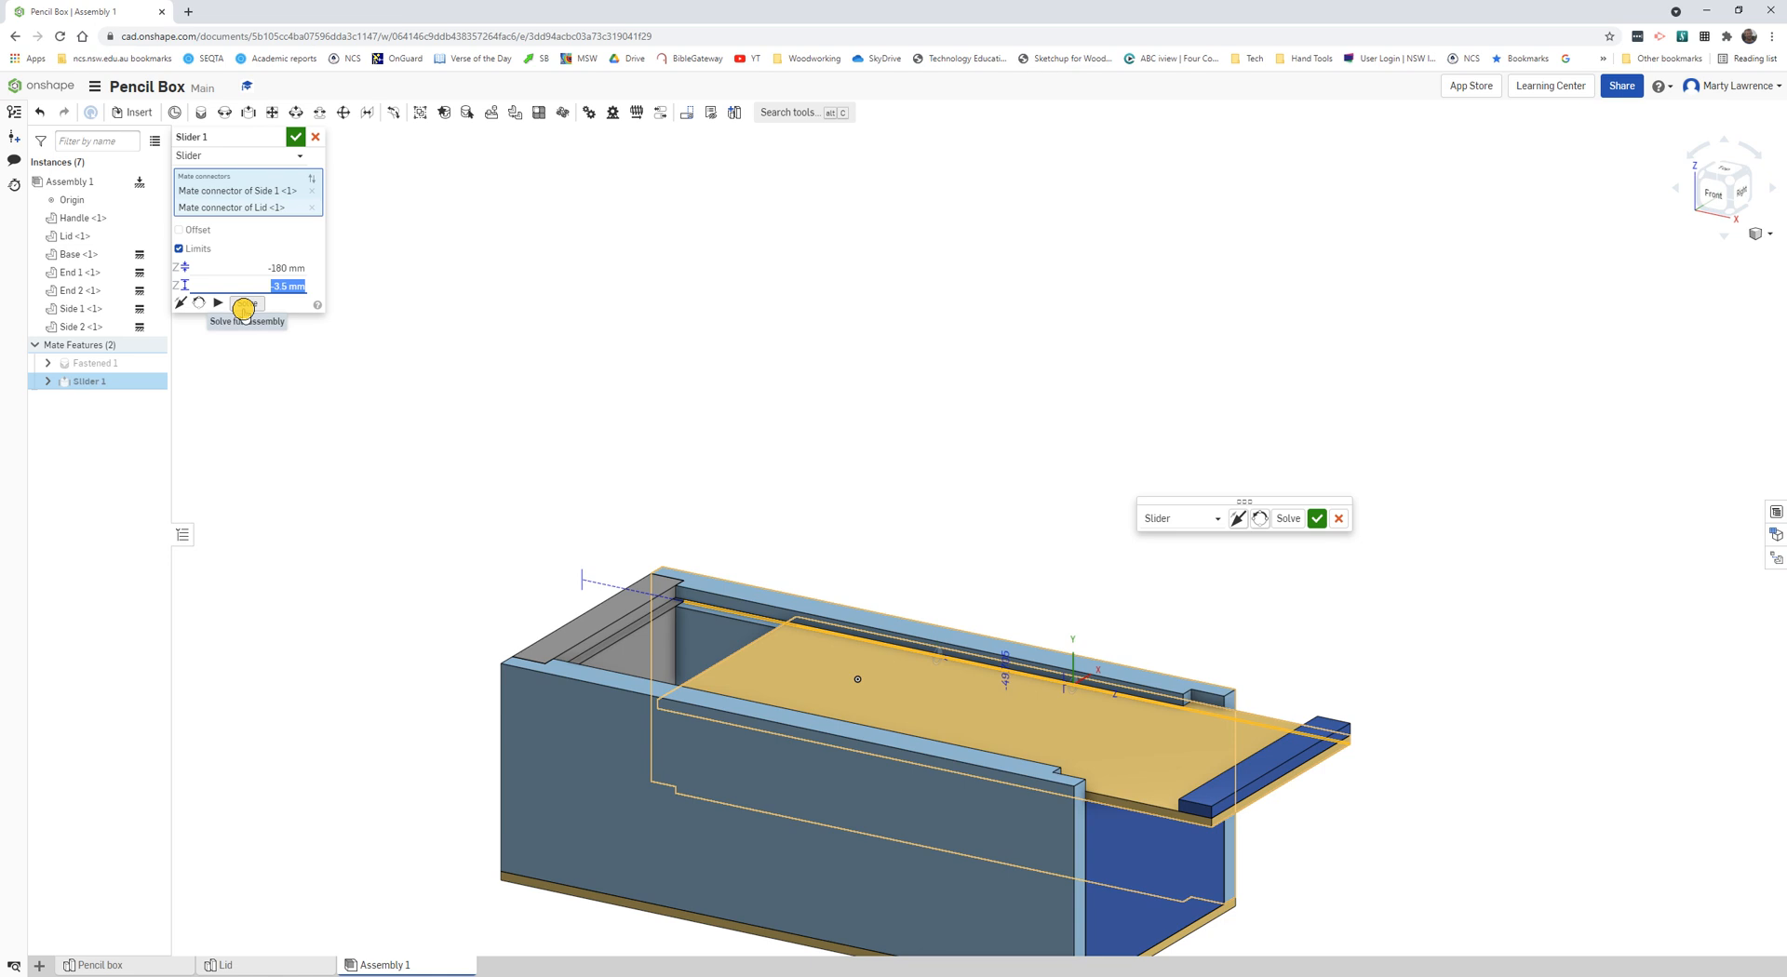
left_click(243, 310)
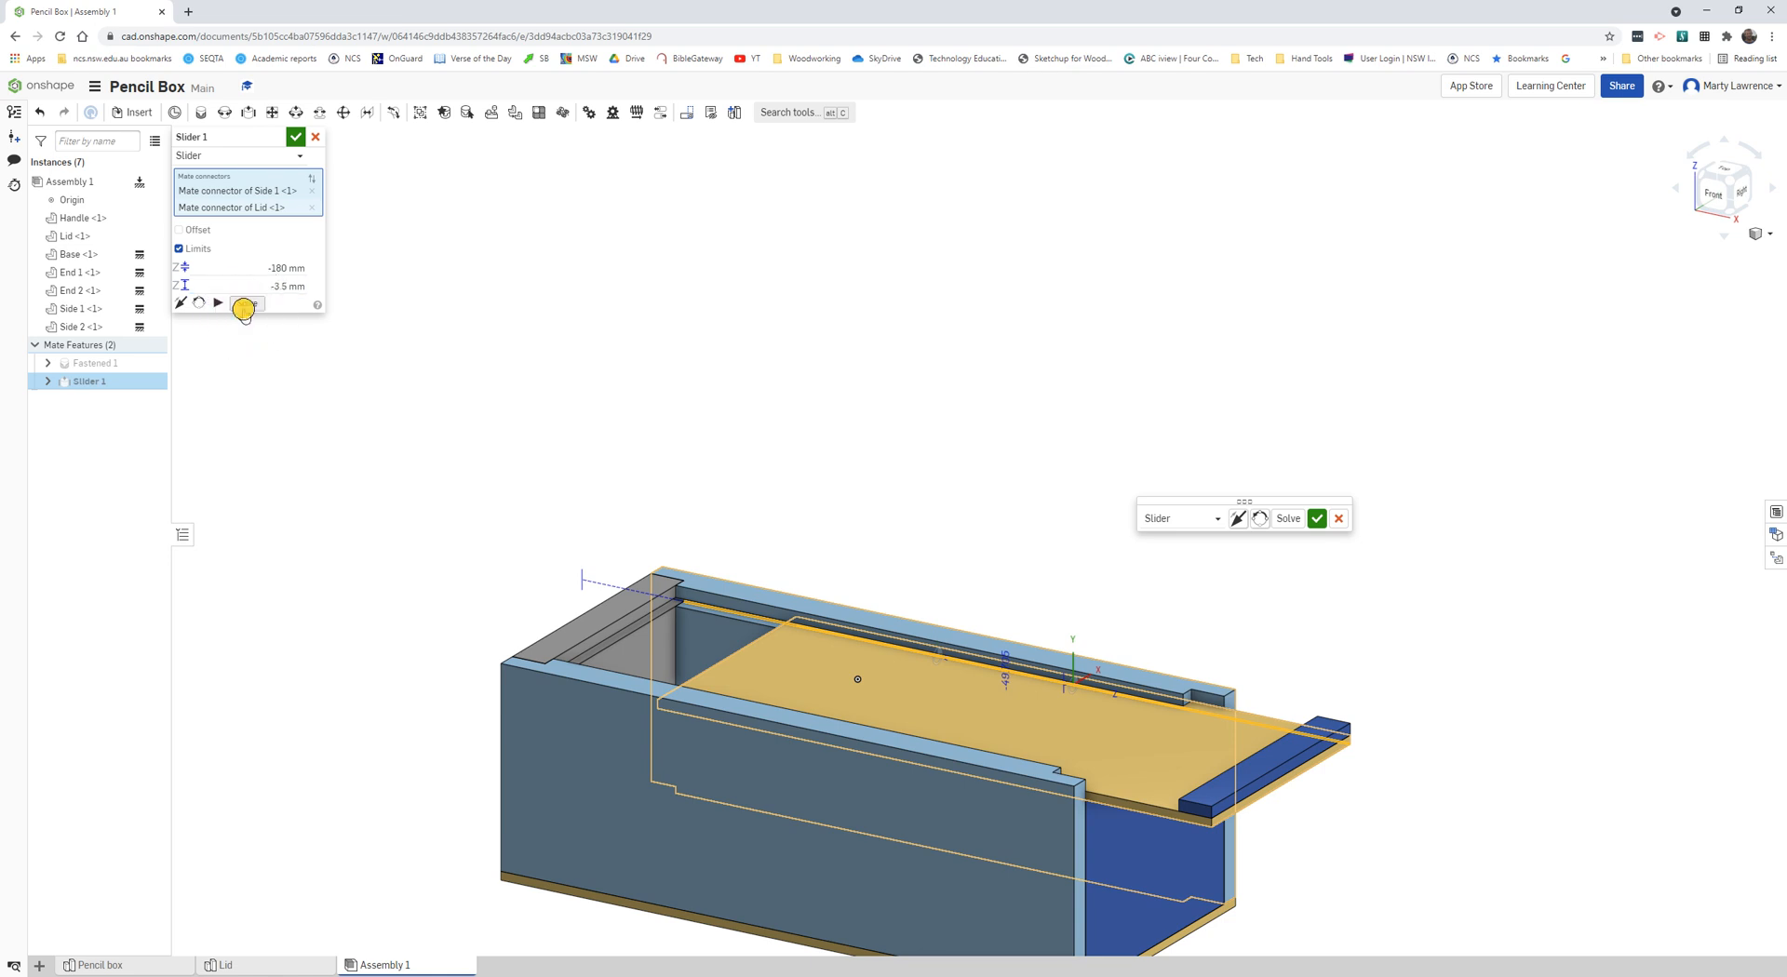
left_click(217, 302)
left_click(294, 139)
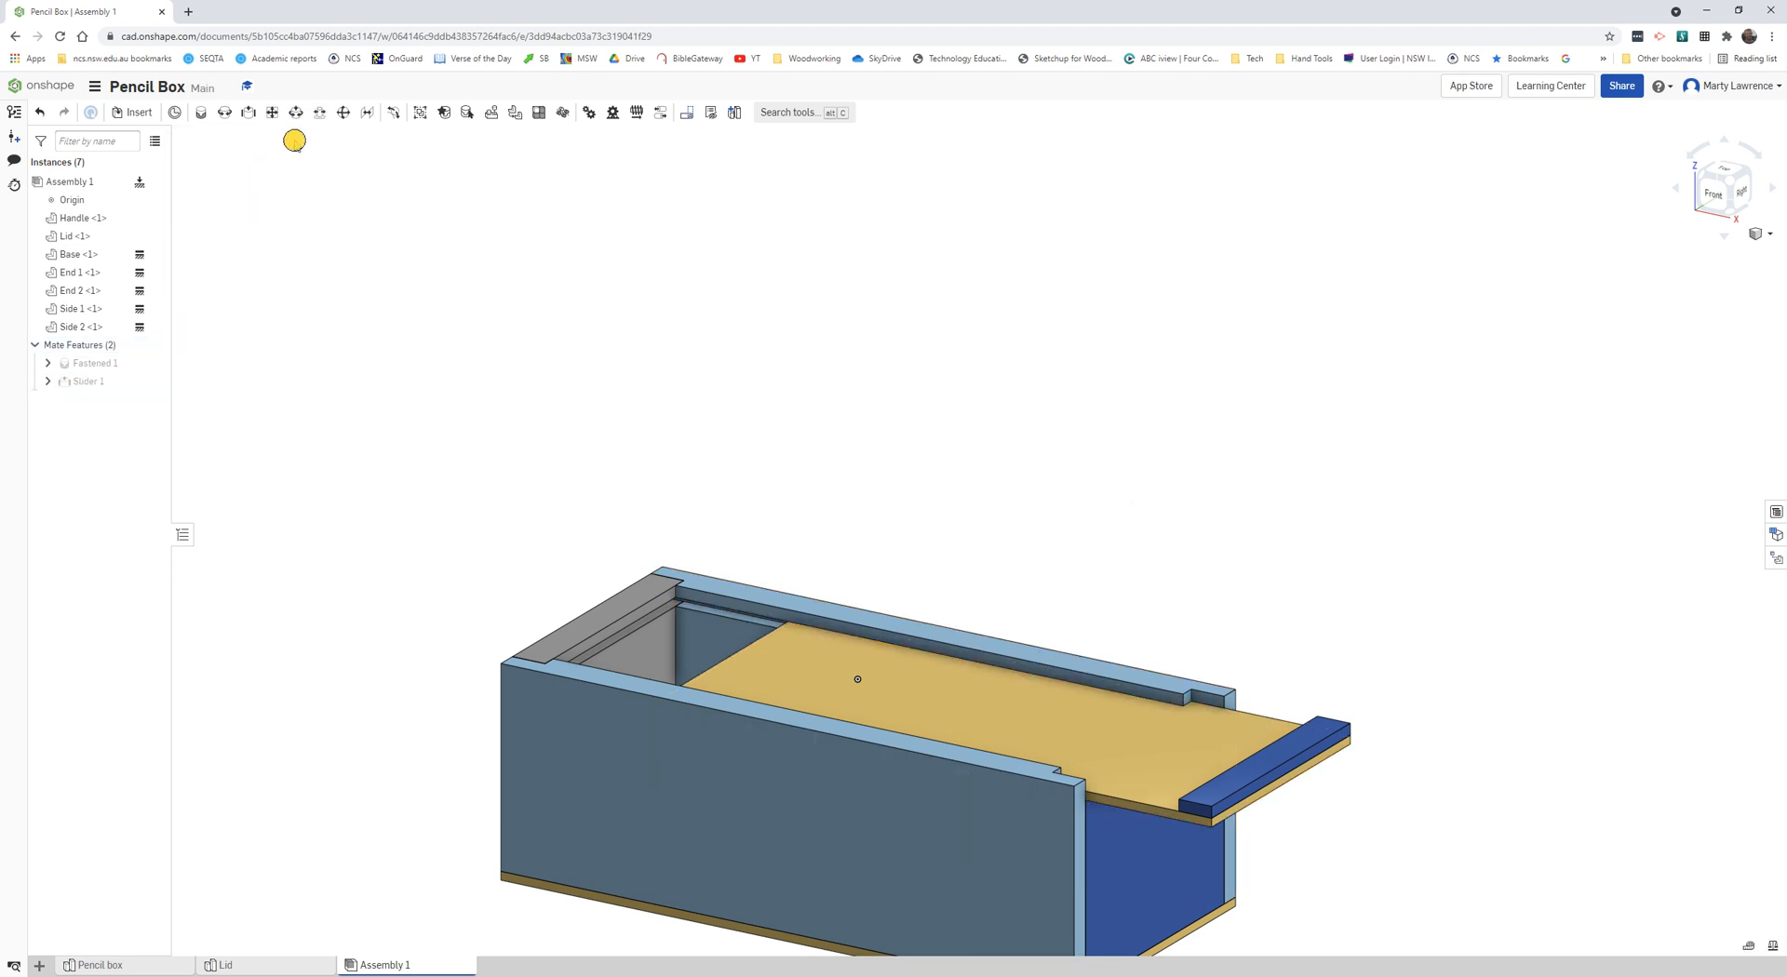
Slide the lid with its handle further out along the grooves and inspect the opened box from several angles.
left_click_drag(1192, 751, 1293, 805)
scroll(1244, 749, "down", 1)
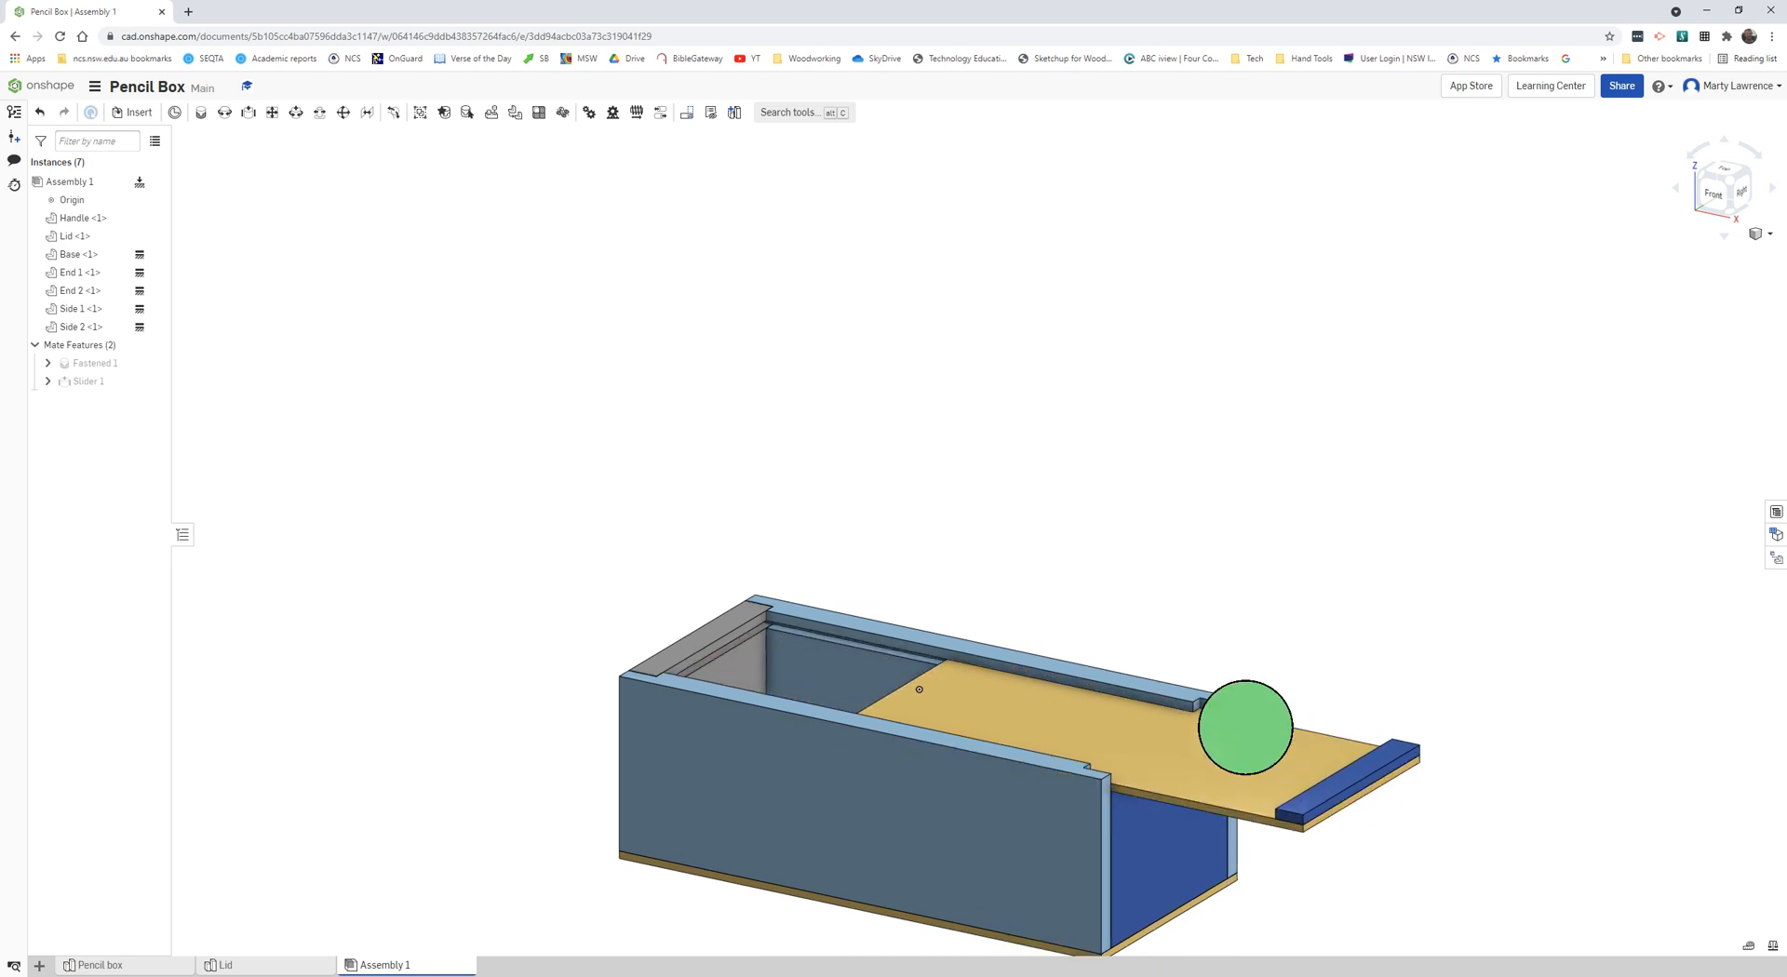
middle_click_drag(1244, 726, 1207, 371)
scroll(1088, 468, "up", 1)
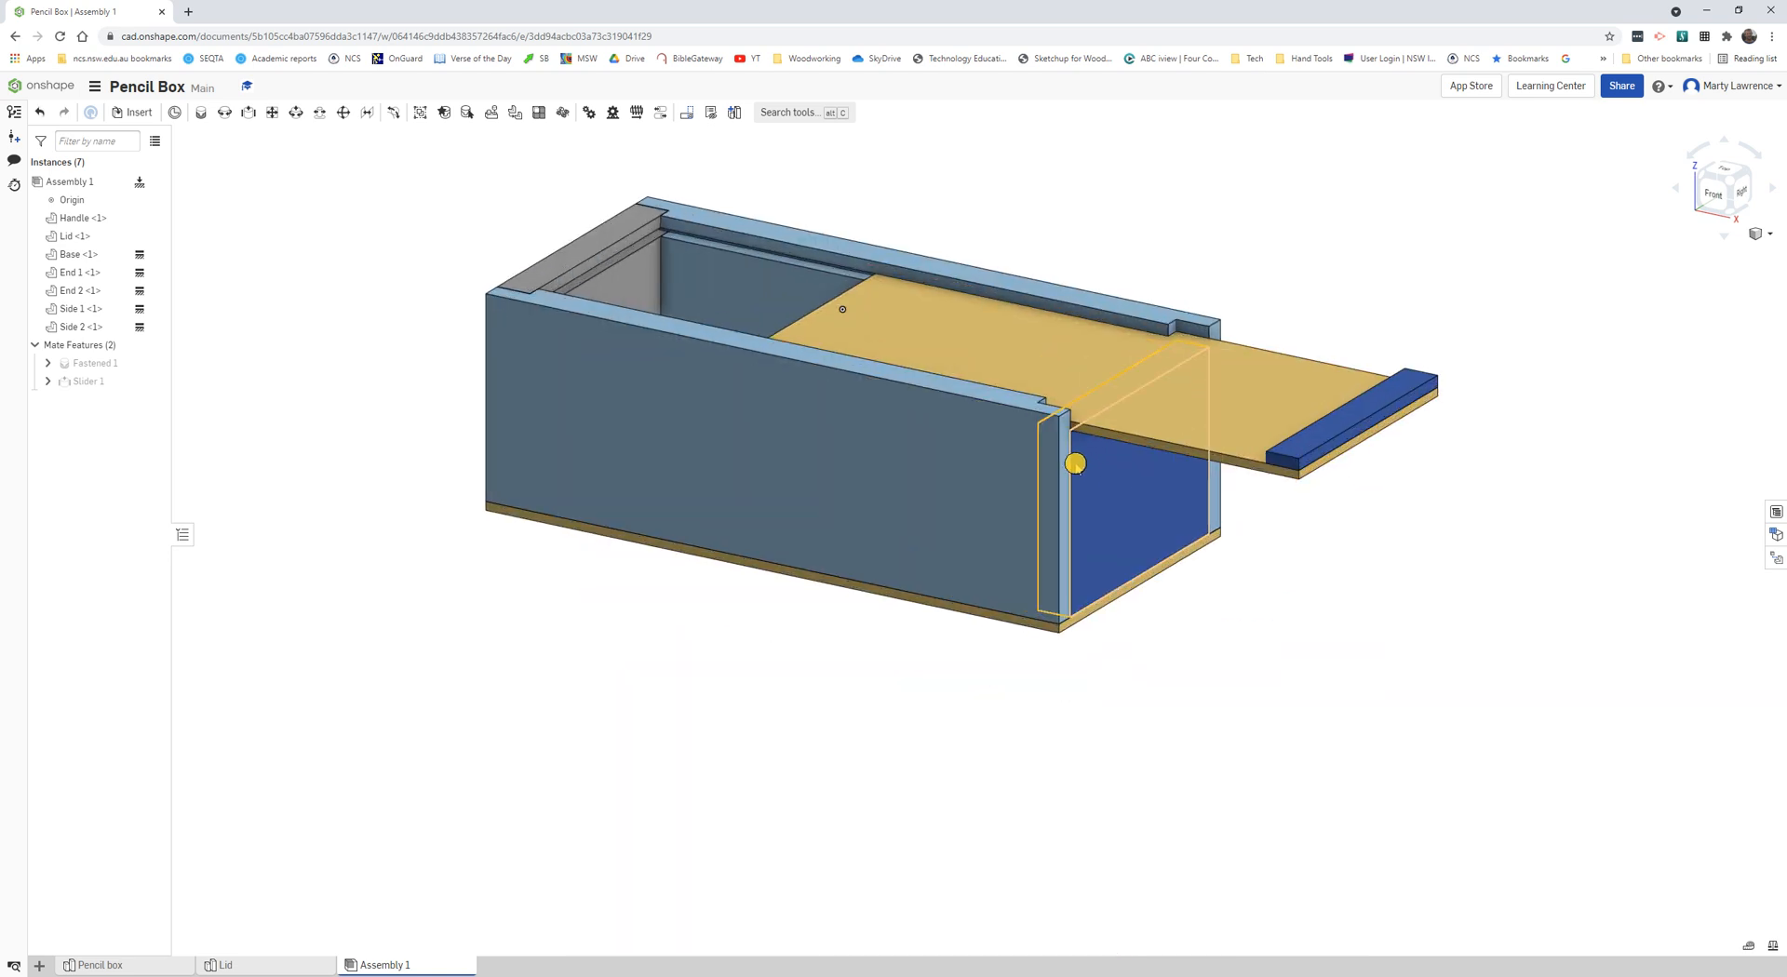
mouse_move(1076, 465)
right_mouse_down()
mouse_move(1105, 506)
mouse_move(1096, 478)
right_mouse_up()
scroll(1098, 464, "down", 1)
middle_click_drag(1099, 457, 1071, 535)
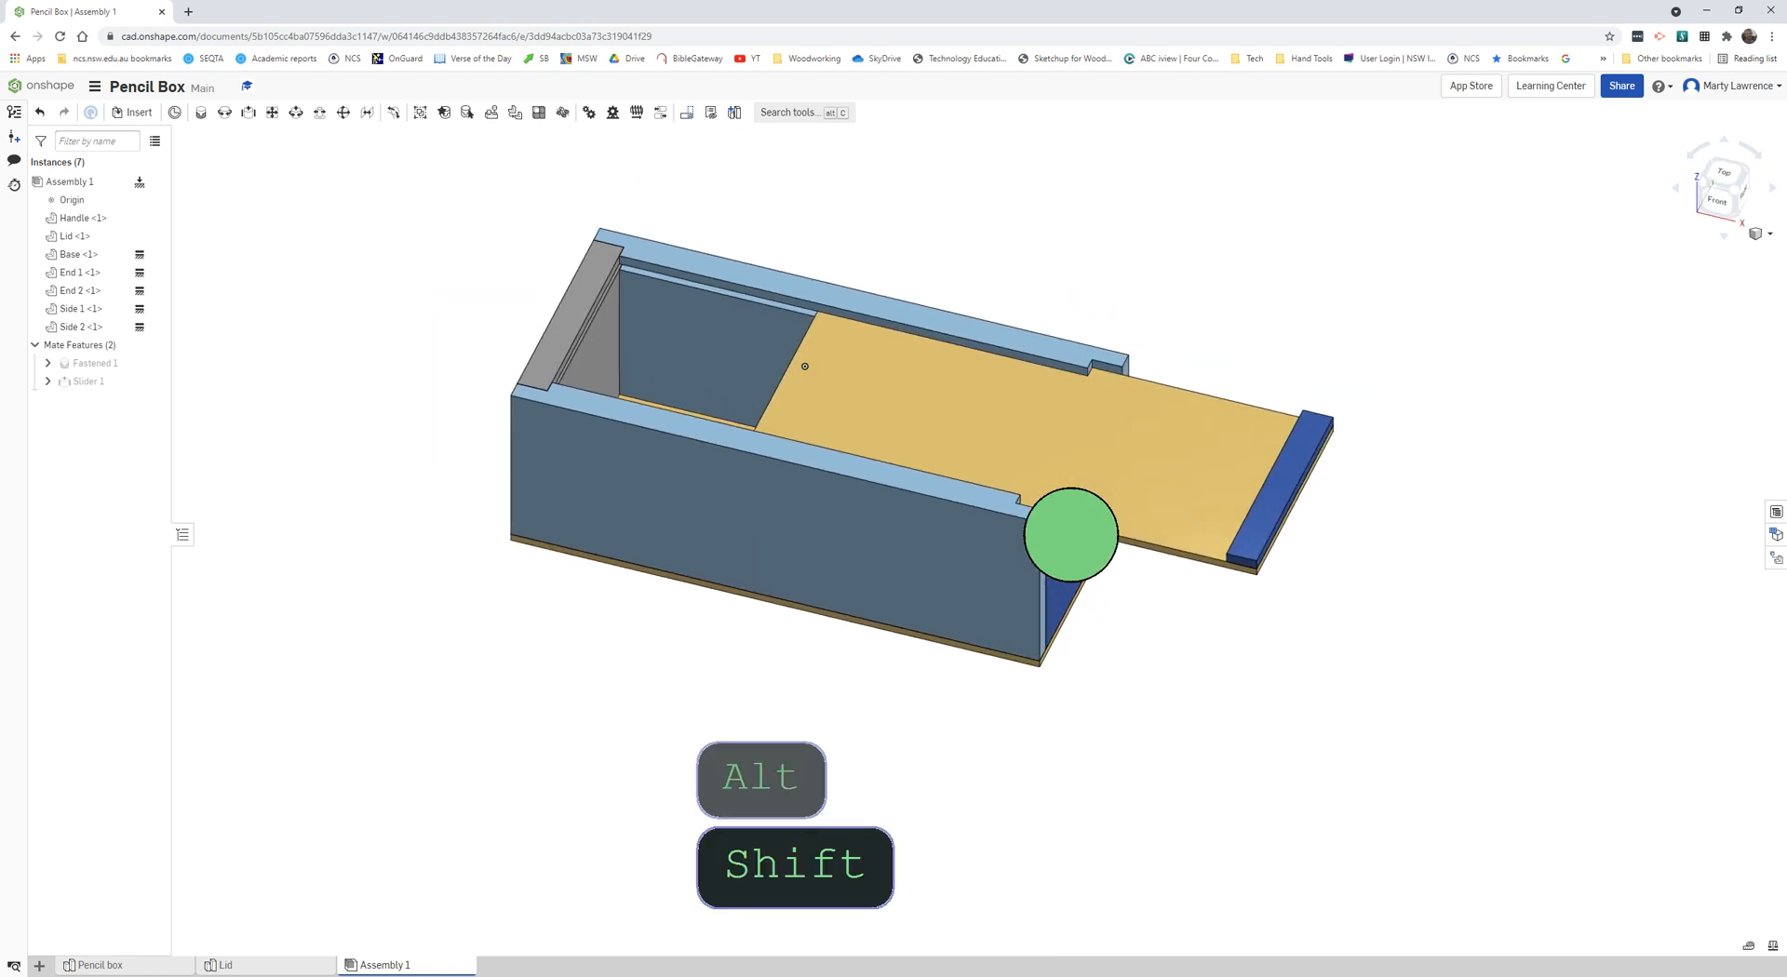
right_click_drag(1073, 542, 1060, 522)
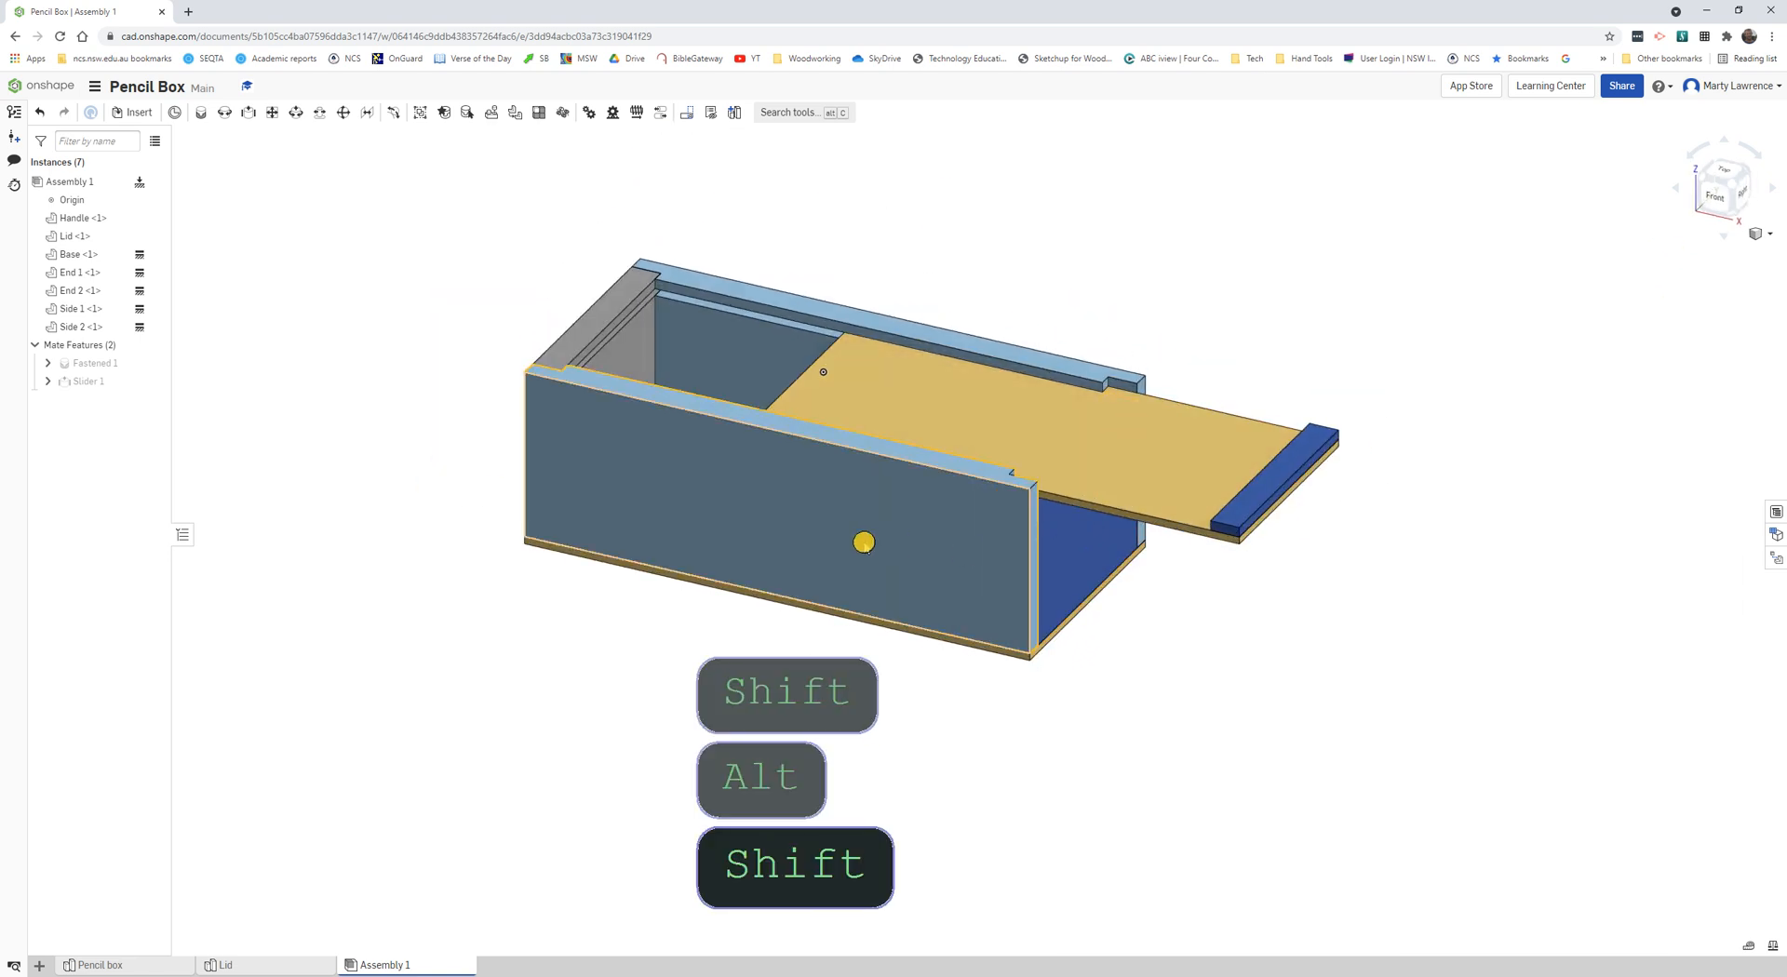